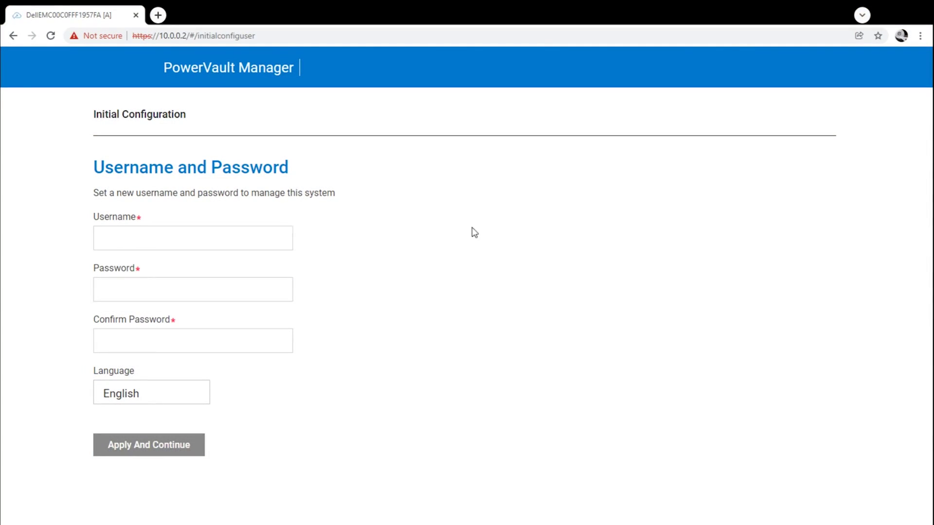
# Create the management user account with a username and matching password and confirmation.
pyautogui.click(283, 227)
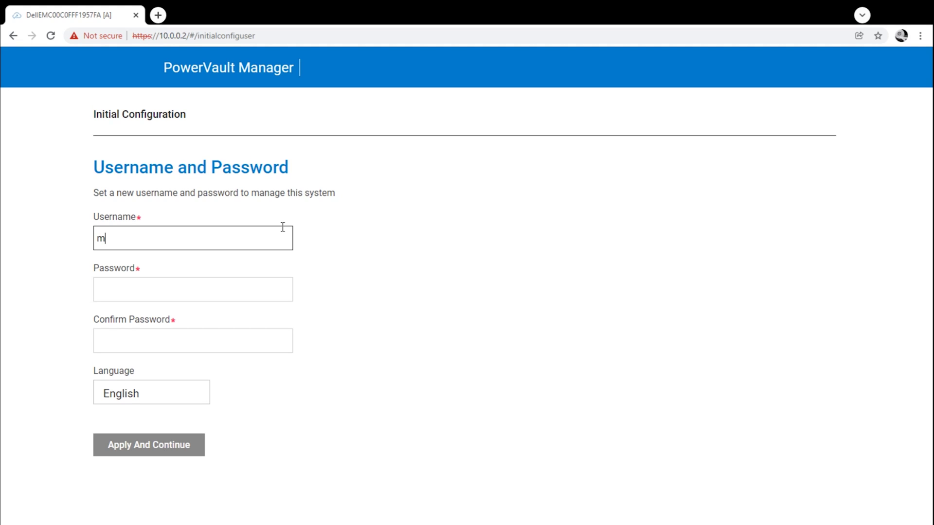
pyautogui.press('Tab')
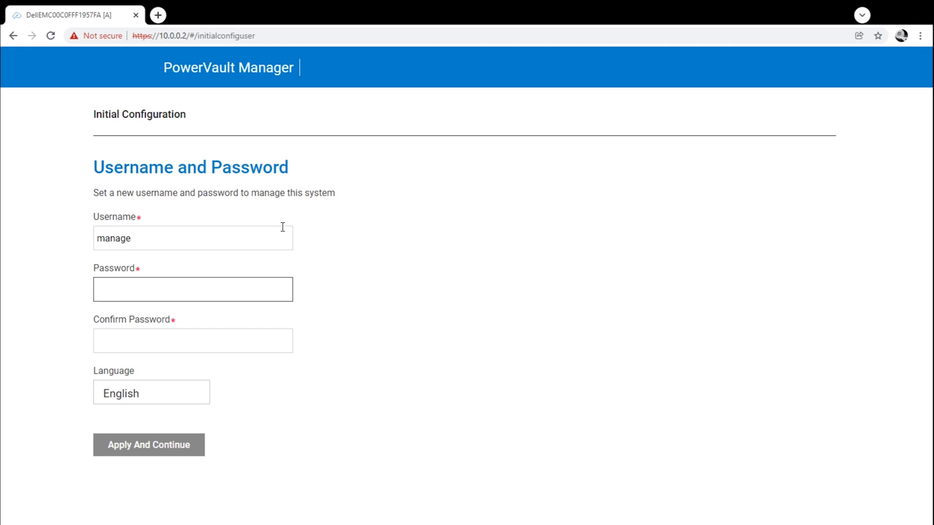
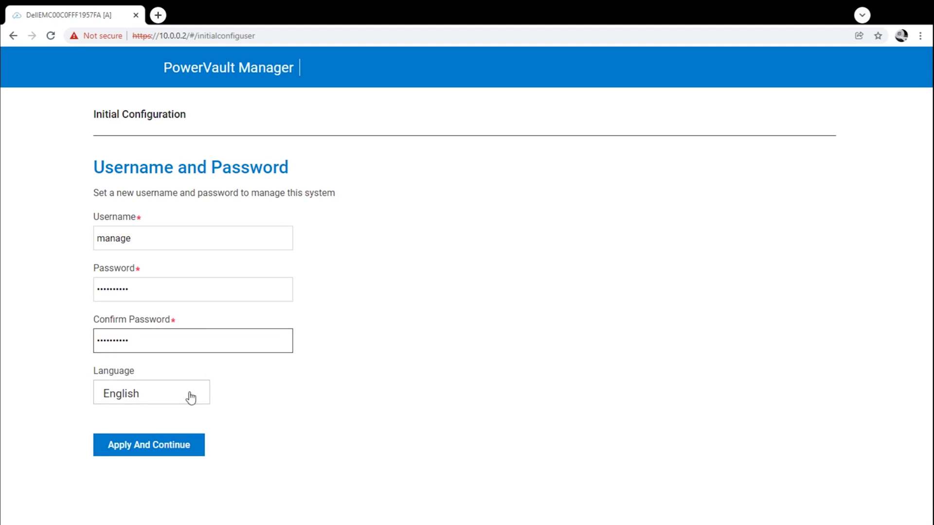
pyautogui.click(177, 444)
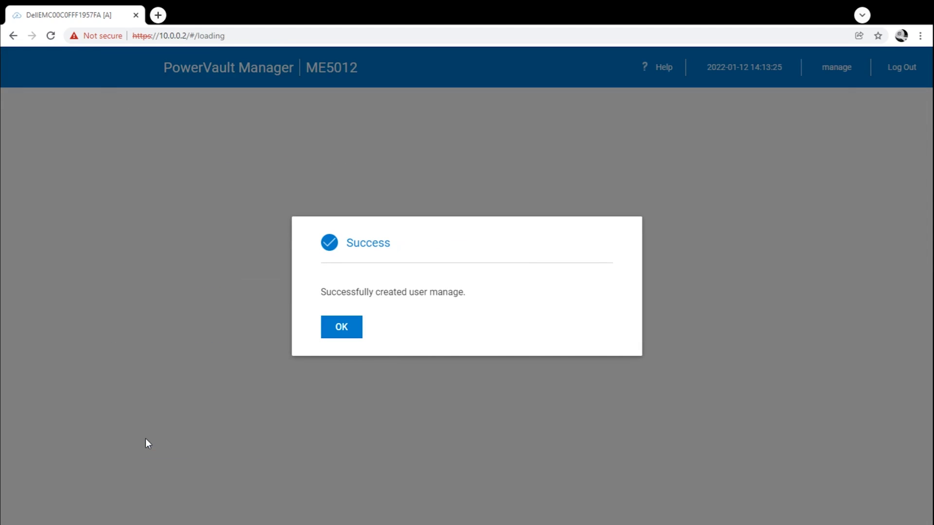
# Activate the installed firmware version, then keep the current ME5.1.0.0.0 firmware bundle.
pyautogui.click(343, 327)
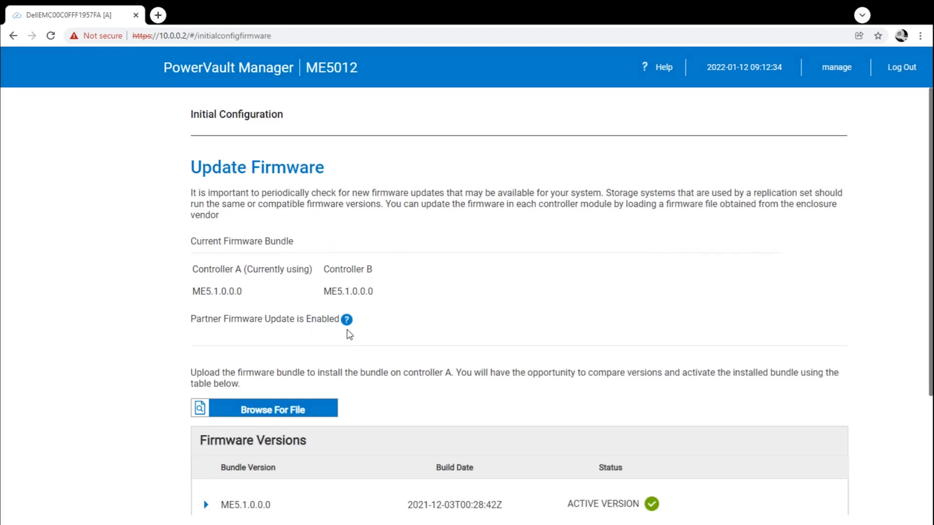
pyautogui.scroll(-2, 347, 329)
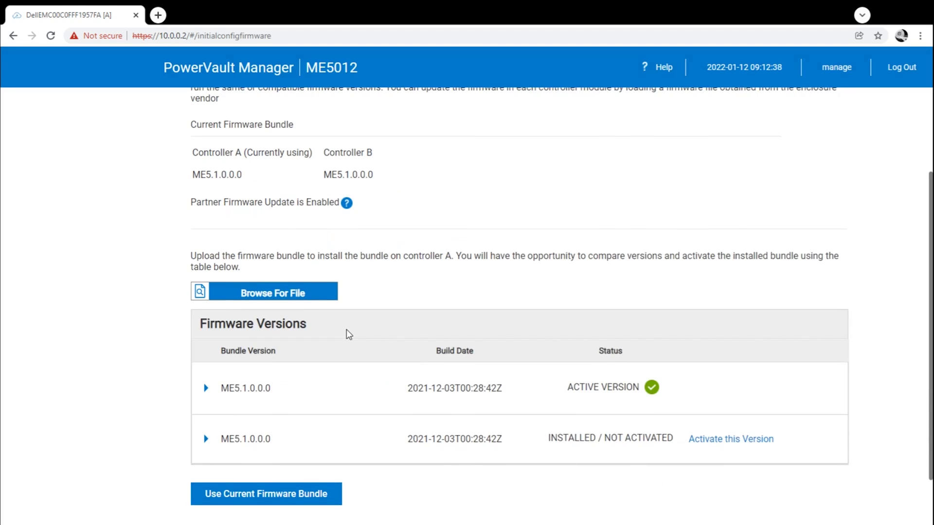
pyautogui.click(722, 443)
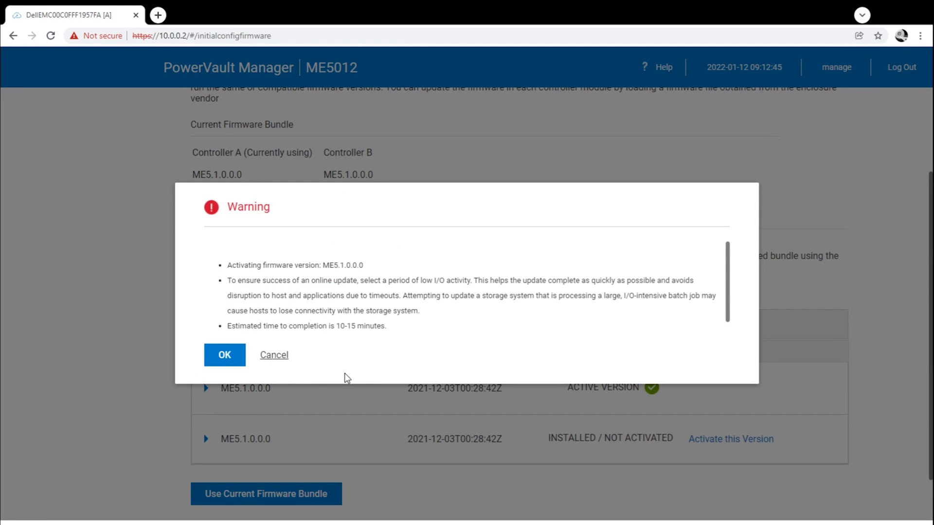
pyautogui.click(216, 360)
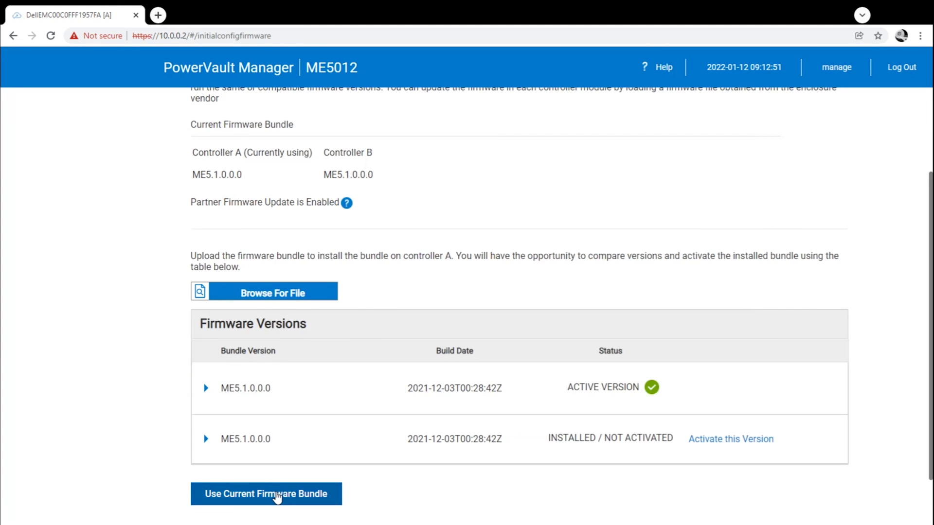
pyautogui.scroll(-1, 285, 479)
pyautogui.click(284, 445)
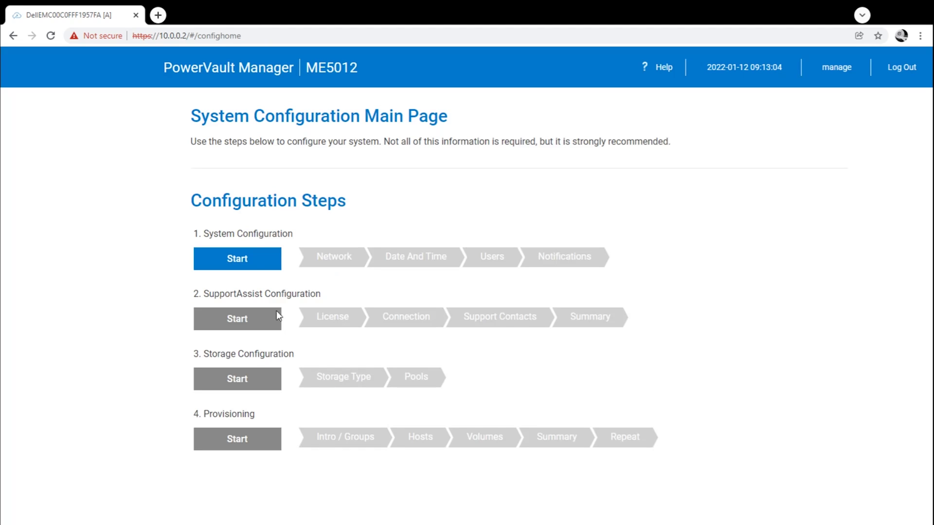
# Start System Configuration and choose IPv4 network settings.
pyautogui.click(252, 263)
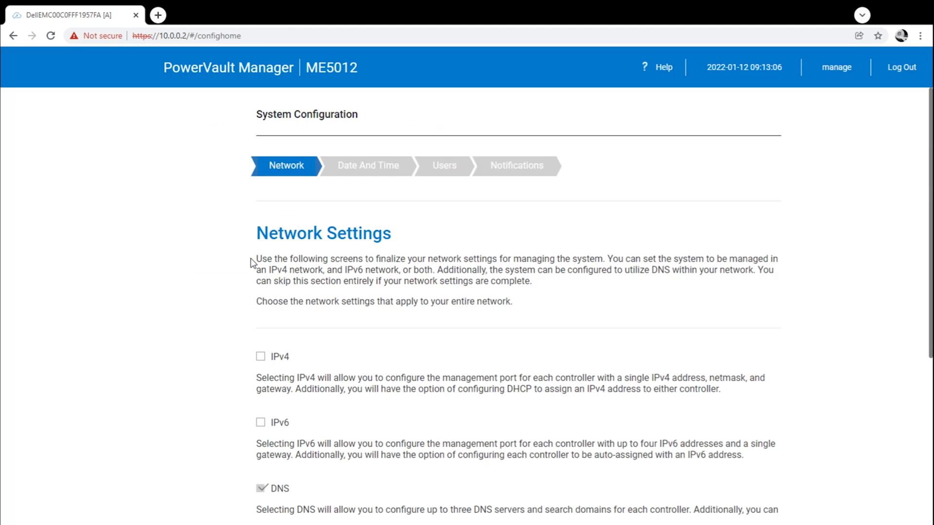
pyautogui.scroll(-1, 267, 327)
pyautogui.click(261, 299)
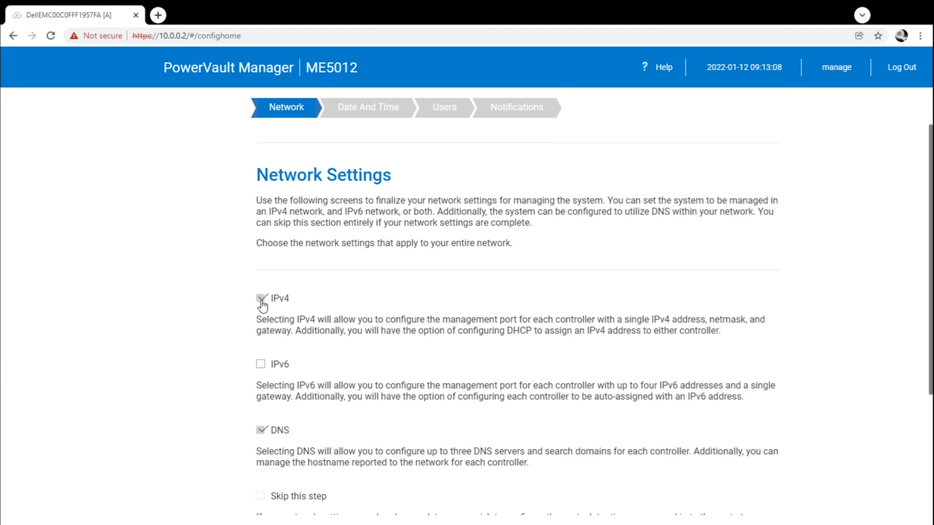
pyautogui.scroll(-2, 392, 318)
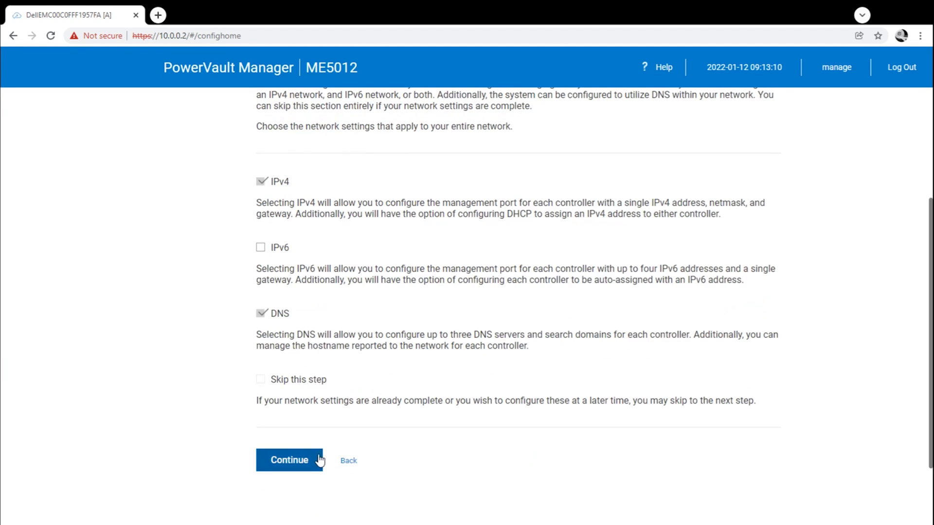
pyautogui.click(290, 460)
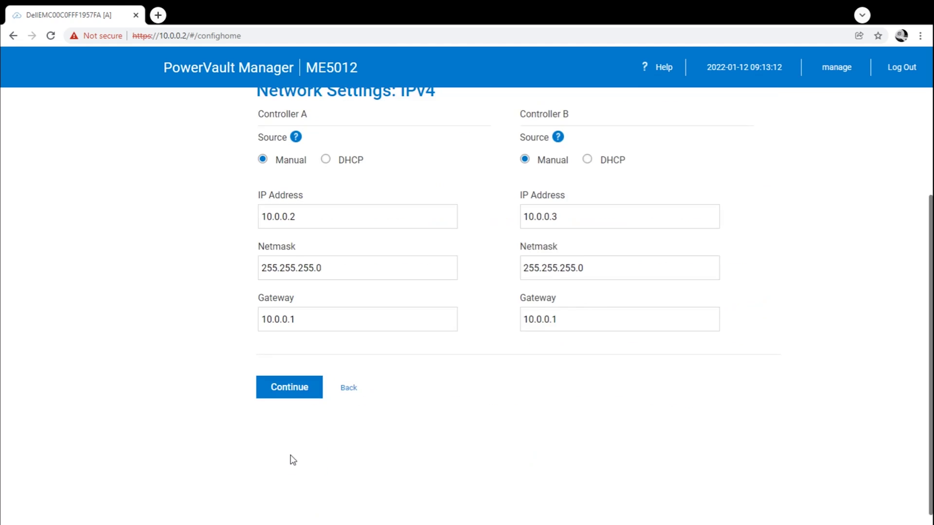
# Set controller A to 176.16.33.101/255.255.0.0, gateway 176.16.0.1, and controller B to 176.16.33.102.
pyautogui.scroll(2, 292, 459)
pyautogui.click(330, 338)
pyautogui.moveTo(329, 338); pyautogui.dragTo(214, 329)
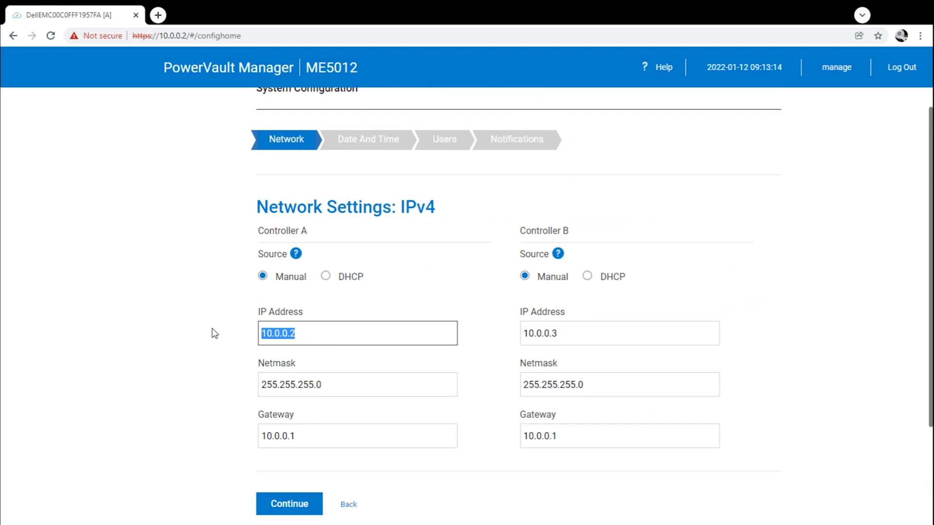
pyautogui.write('176.16.')
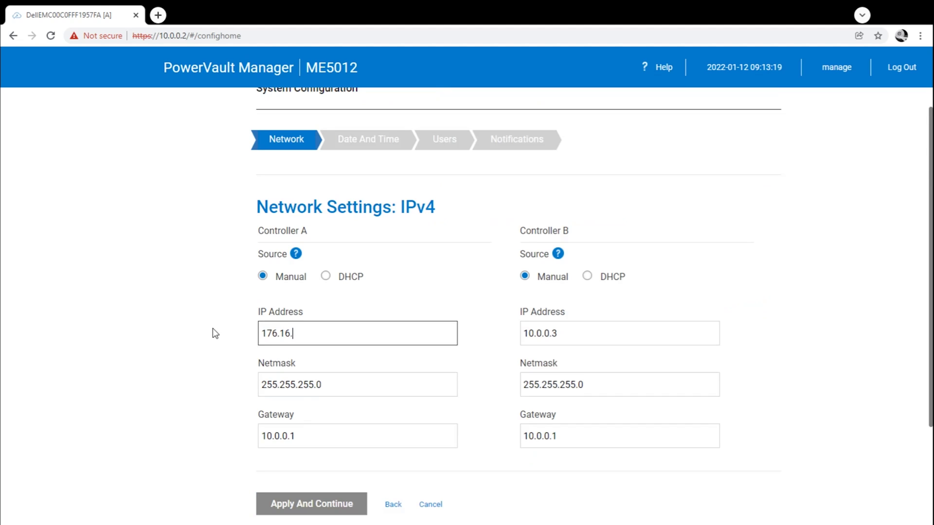
pyautogui.write('33.101')
pyautogui.press('Tab')
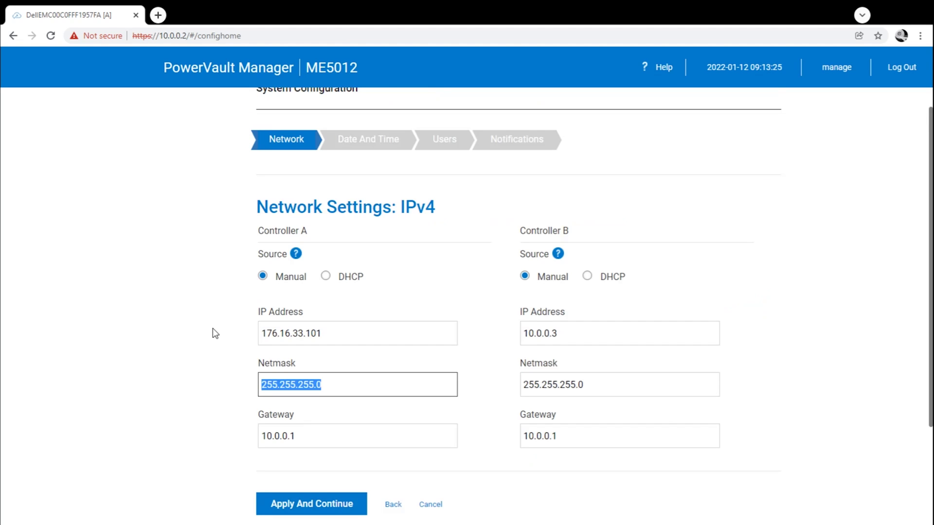
pyautogui.write('255.2')
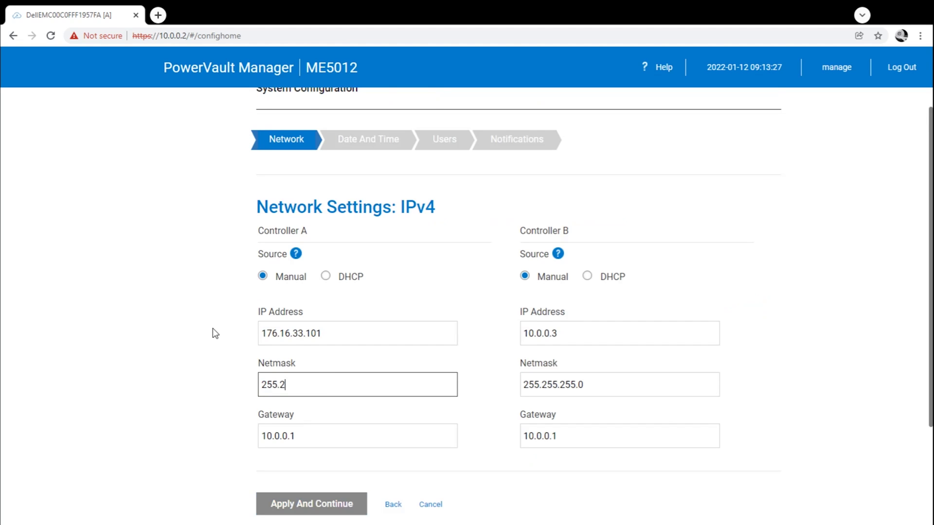
pyautogui.write('55.0.0')
pyautogui.press('Tab')
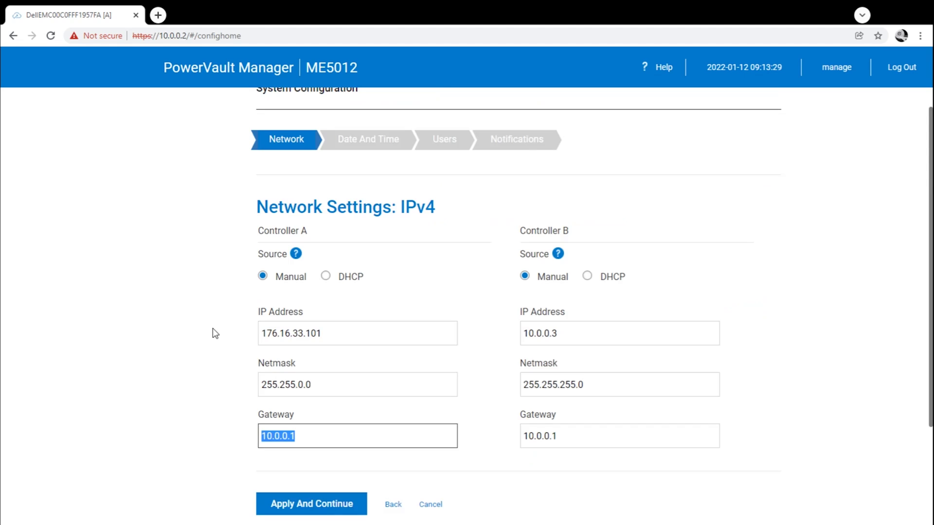
pyautogui.write('176.16.0.1')
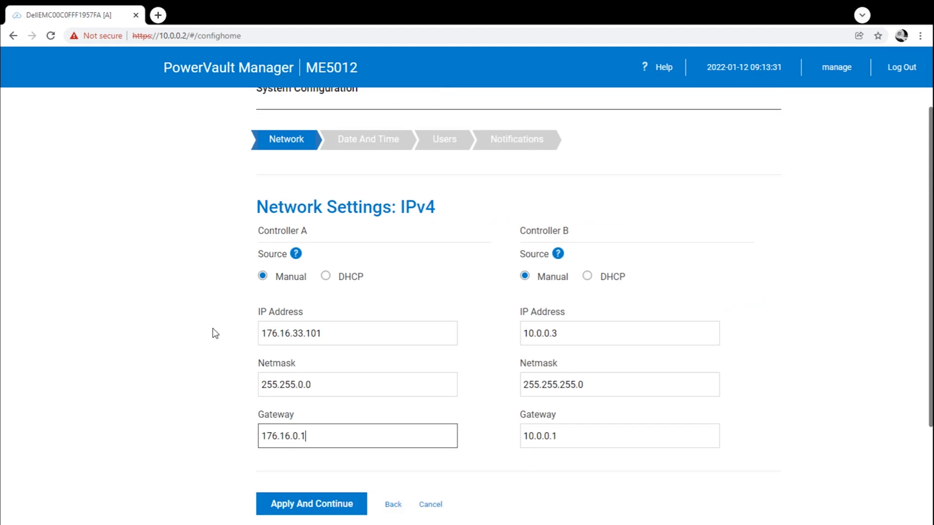
pyautogui.press('Tab')
pyautogui.write('176')
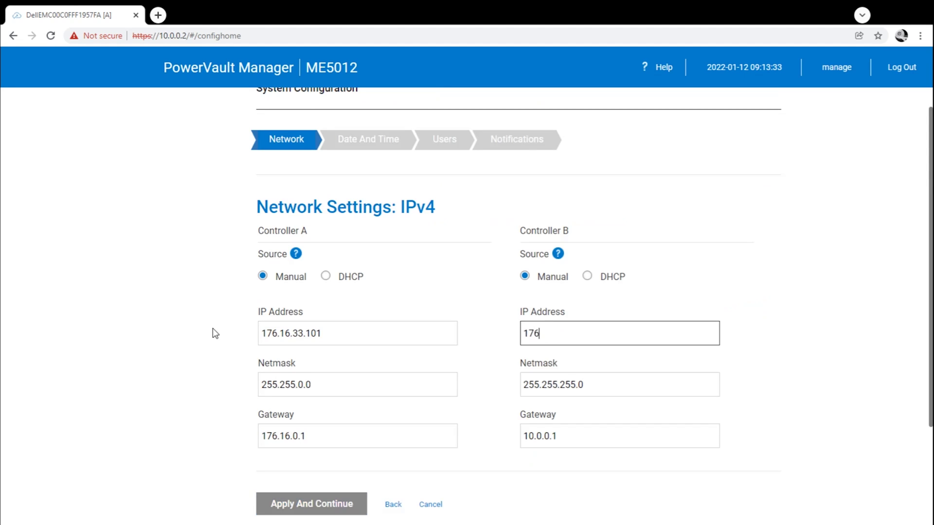
pyautogui.write('.16.33.102')
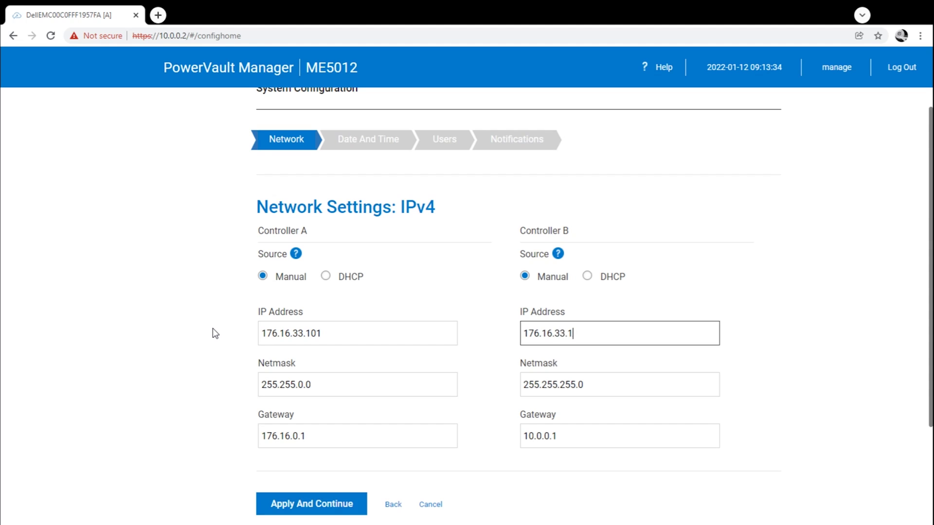
pyautogui.press('Tab')
pyautogui.write('255.2')
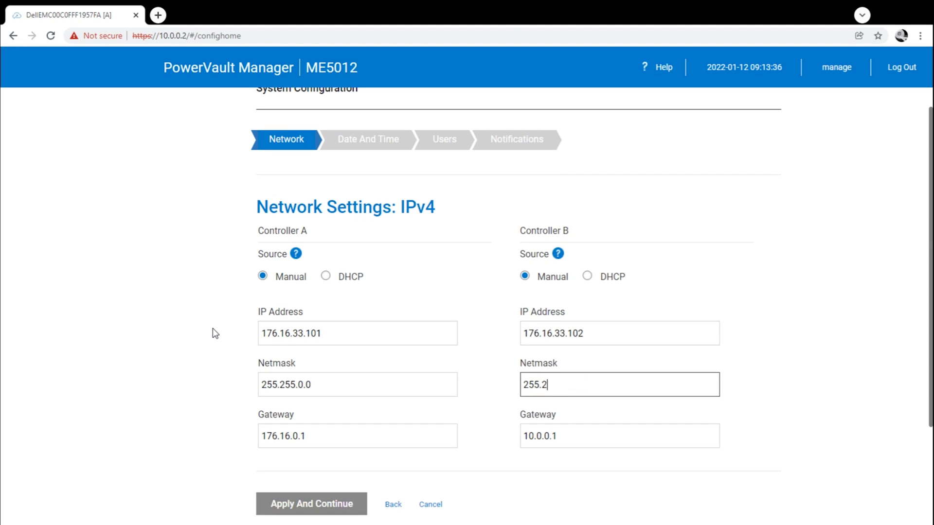
pyautogui.write('55.0.0')
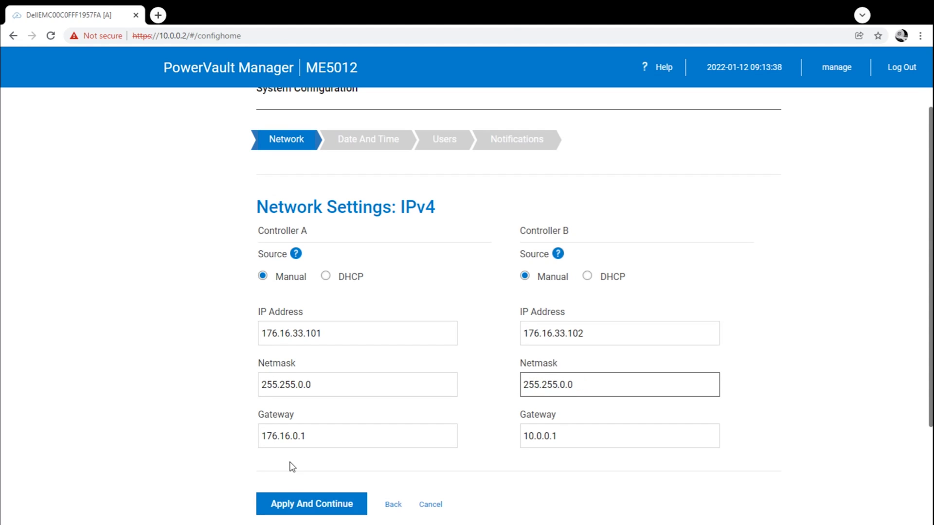
# Apply the IPv4 changes, accept controller B's failure, and return to Network Settings.
pyautogui.click(306, 497)
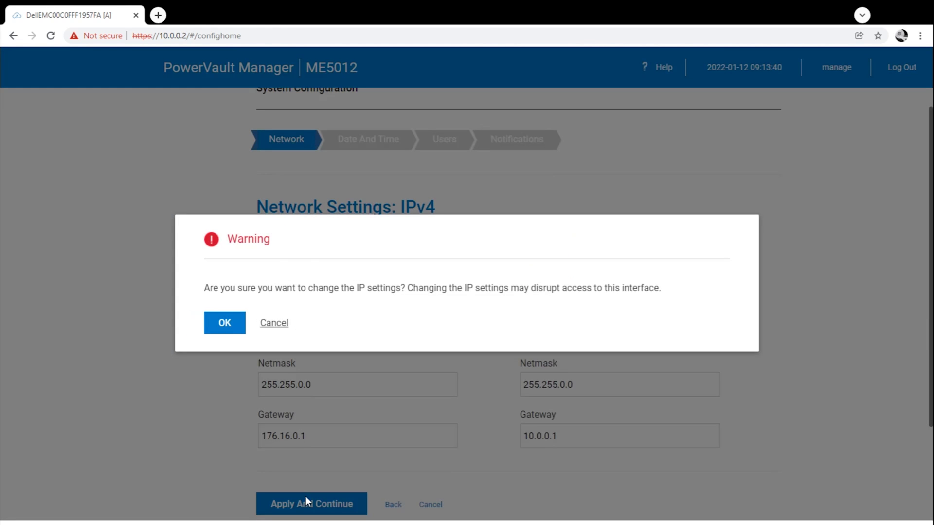
pyautogui.click(227, 324)
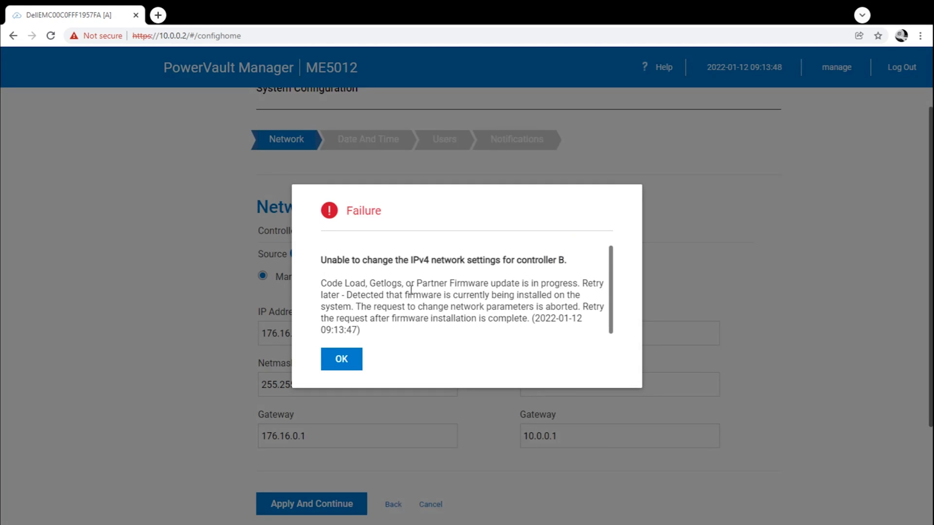
pyautogui.click(341, 360)
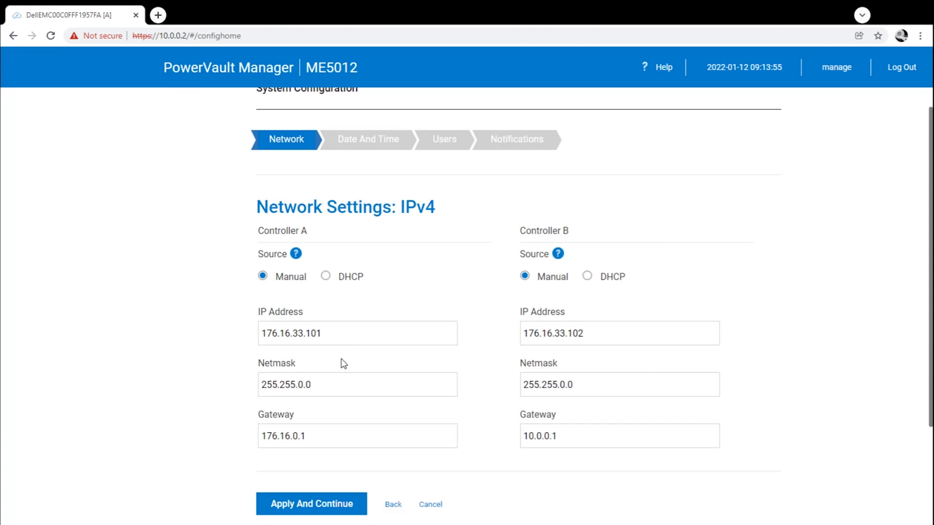
pyautogui.click(395, 507)
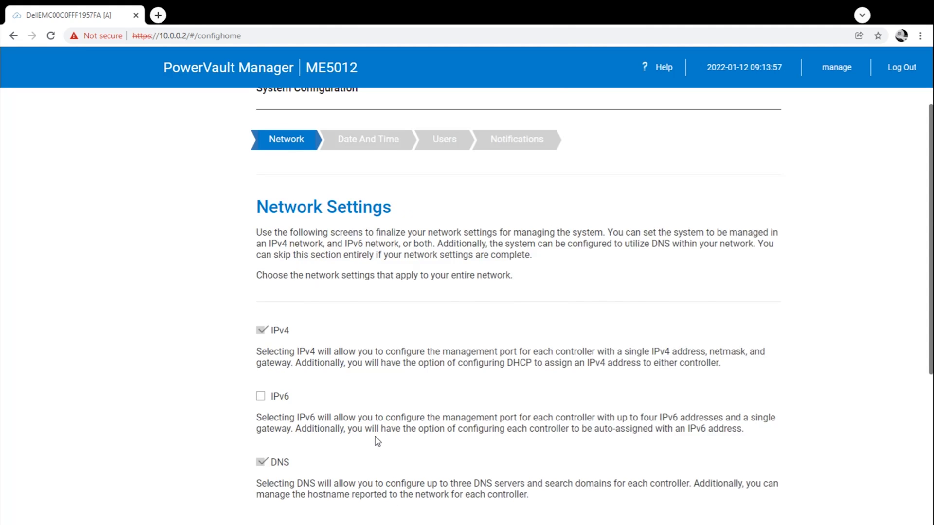
# Accept the existing IPv4, DNS and manual date and time settings.
pyautogui.scroll(-4, 377, 440)
pyautogui.click(319, 433)
pyautogui.scroll(2, 318, 427)
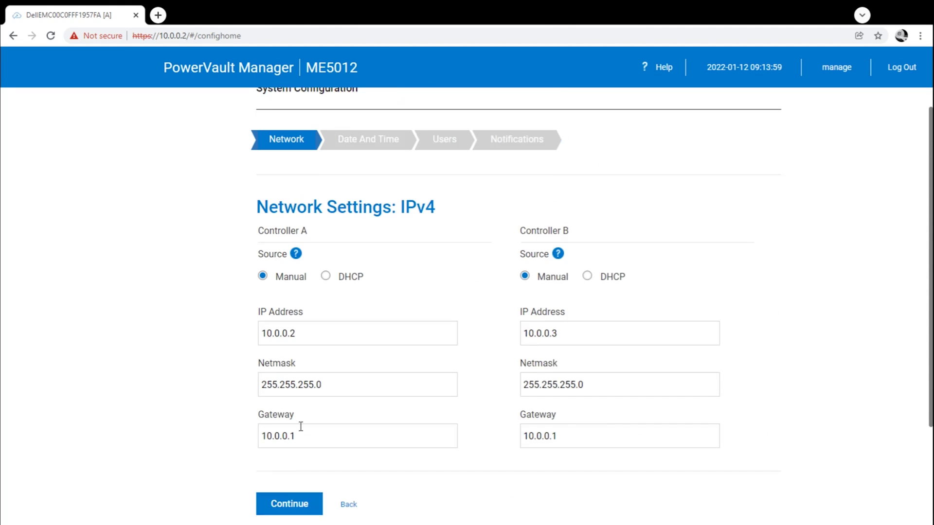
pyautogui.click(295, 505)
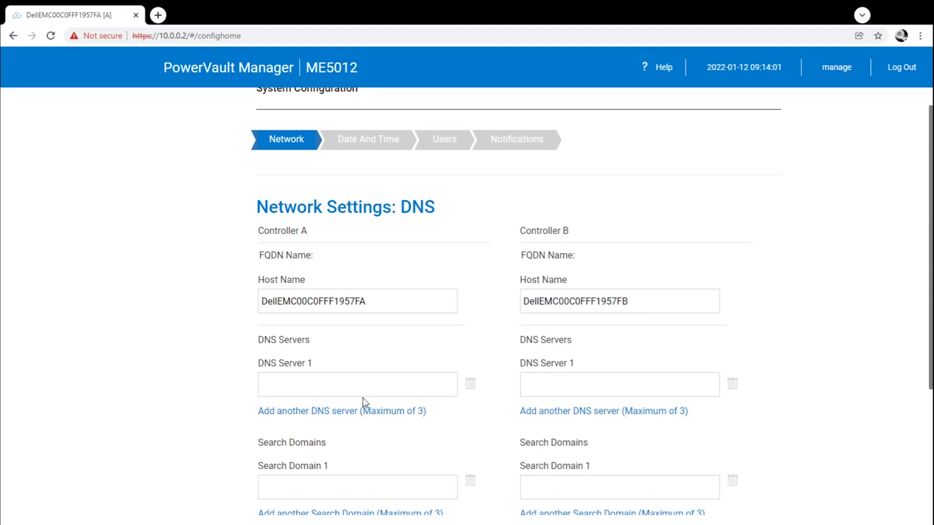
pyautogui.scroll(-2, 383, 335)
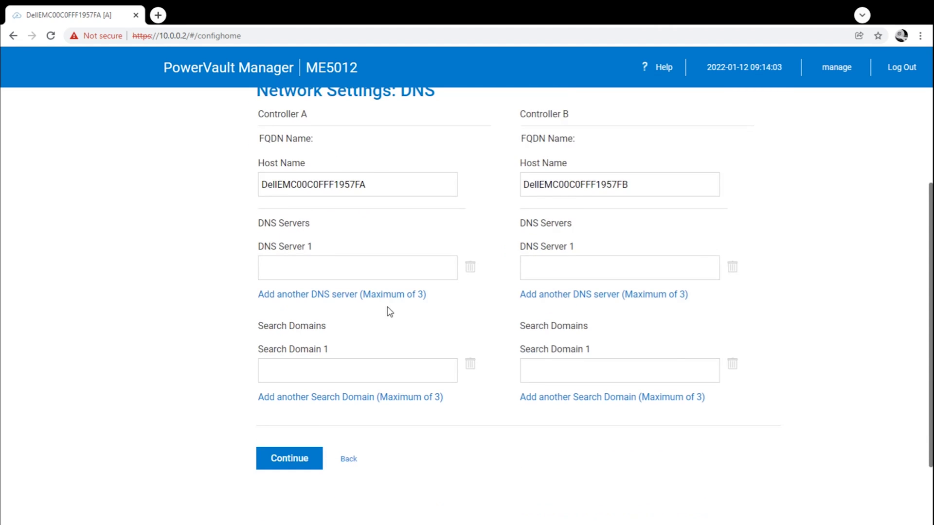
pyautogui.click(383, 272)
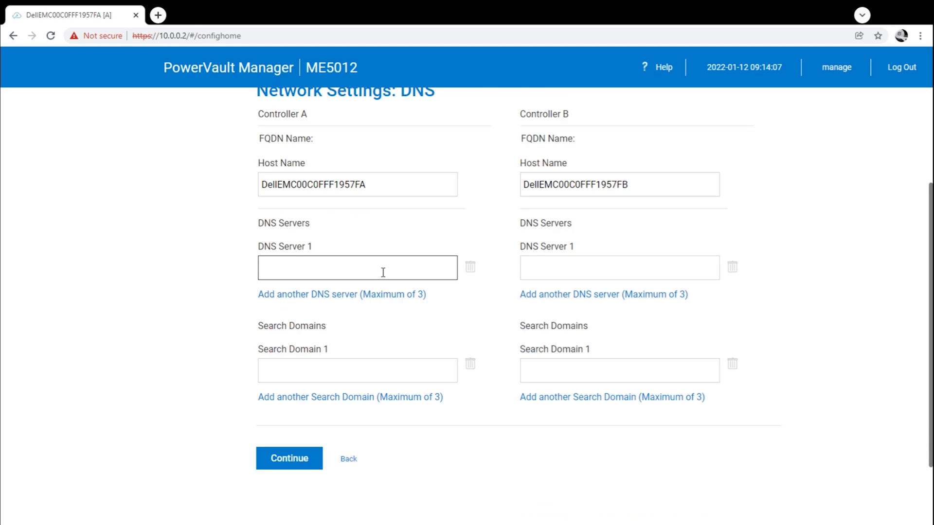
pyautogui.click(287, 462)
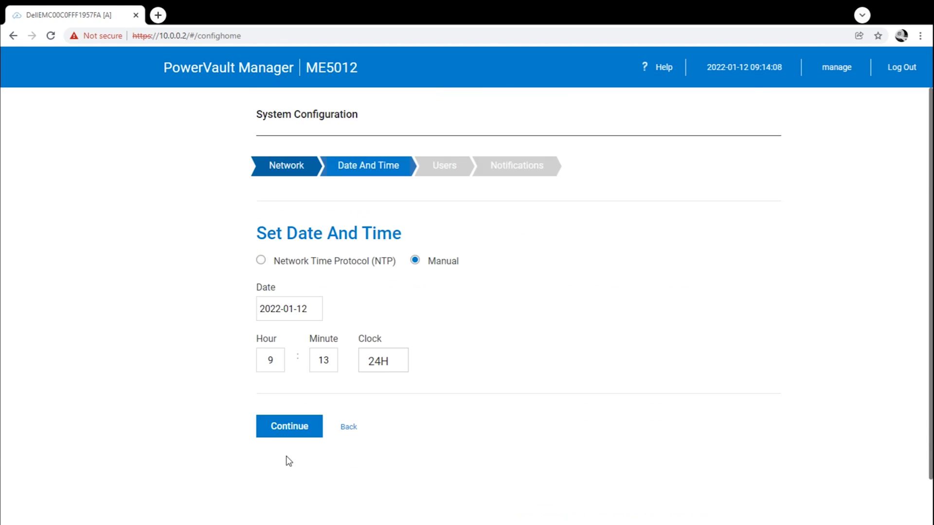
pyautogui.click(284, 427)
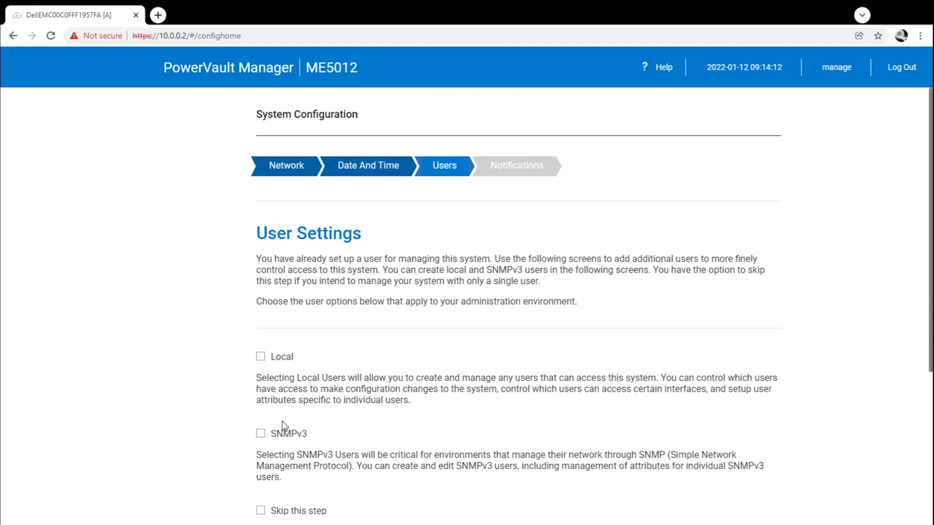
# Keep the existing local user and skip notifications to complete System Configuration.
pyautogui.scroll(-1, 284, 427)
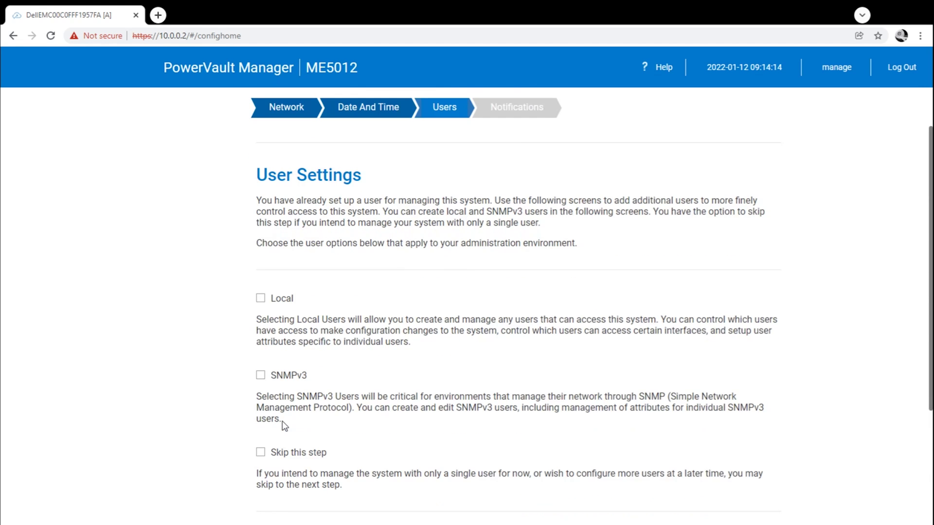
pyautogui.click(261, 305)
pyautogui.scroll(-3, 350, 359)
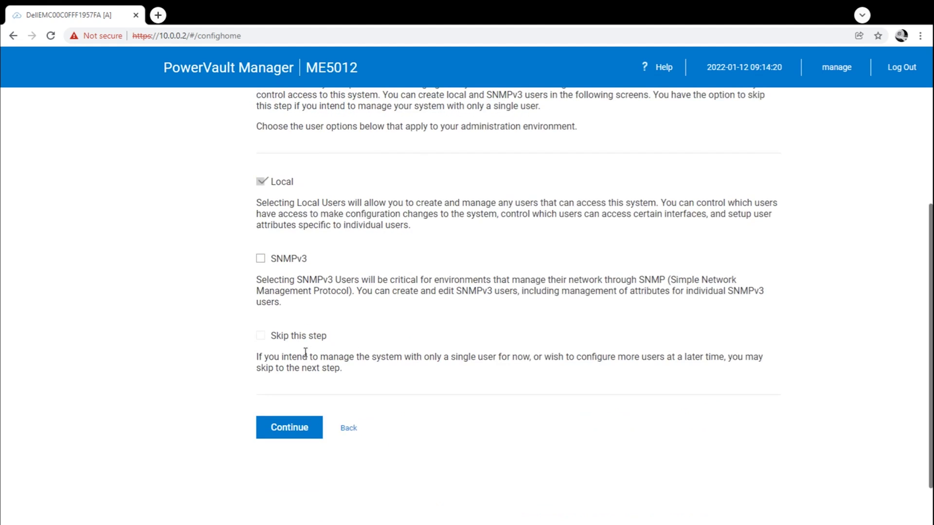
pyautogui.click(302, 428)
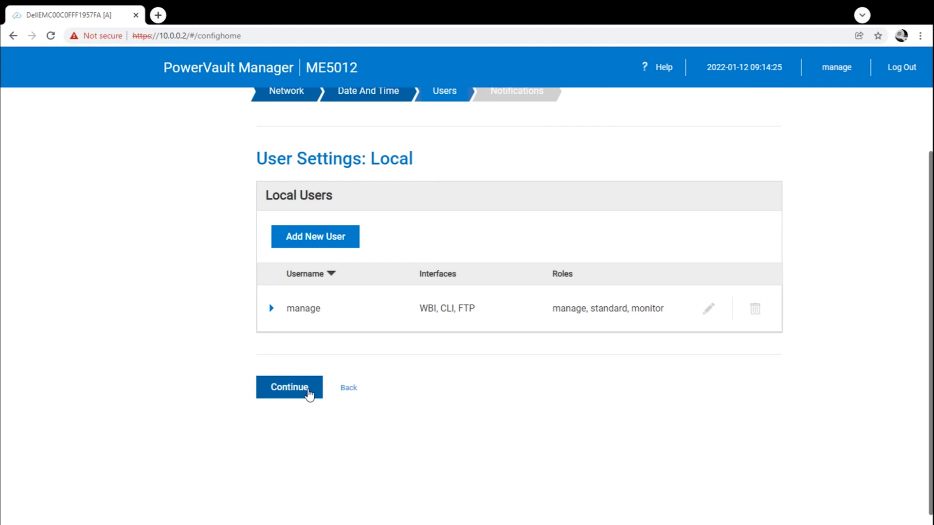
pyautogui.click(308, 394)
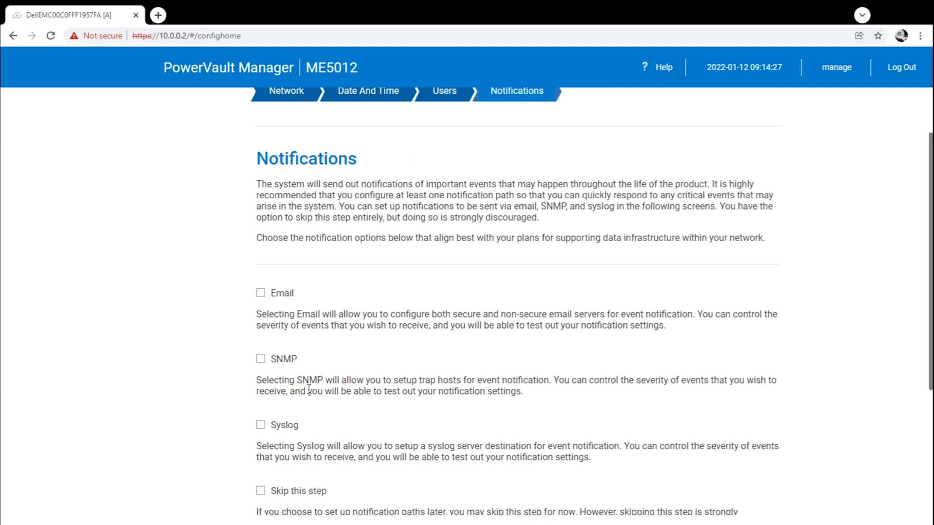
pyautogui.scroll(-3, 308, 389)
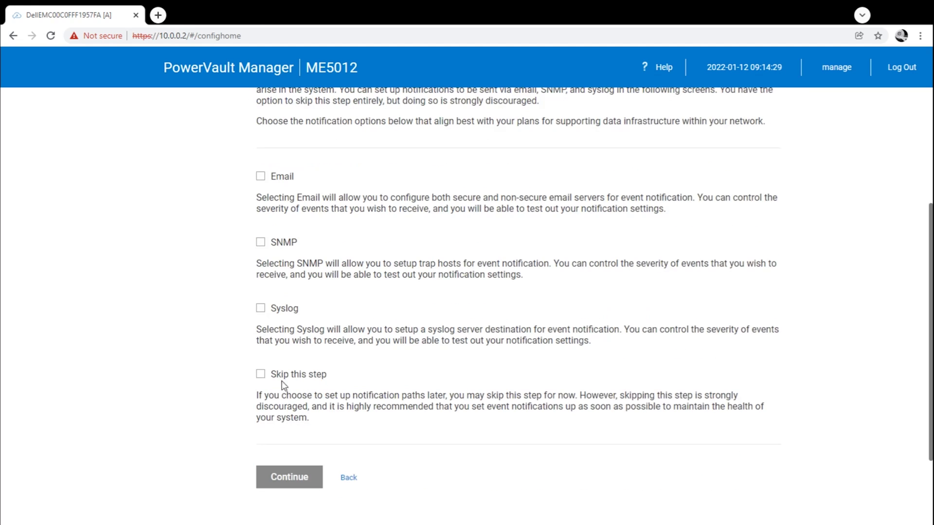
pyautogui.click(262, 374)
pyautogui.click(300, 484)
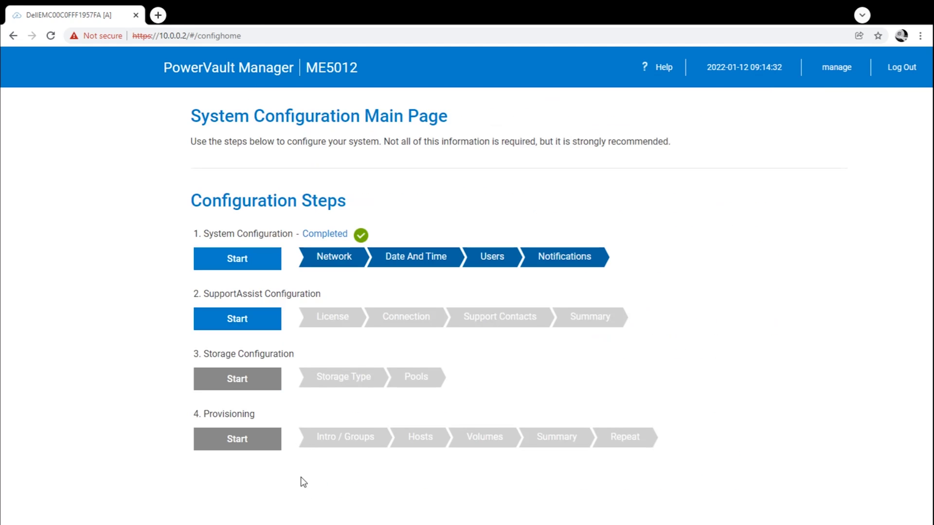
# Start SupportAssist configuration and accept its licence agreement.
pyautogui.click(254, 326)
pyautogui.scroll(-1, 254, 330)
pyautogui.click(260, 394)
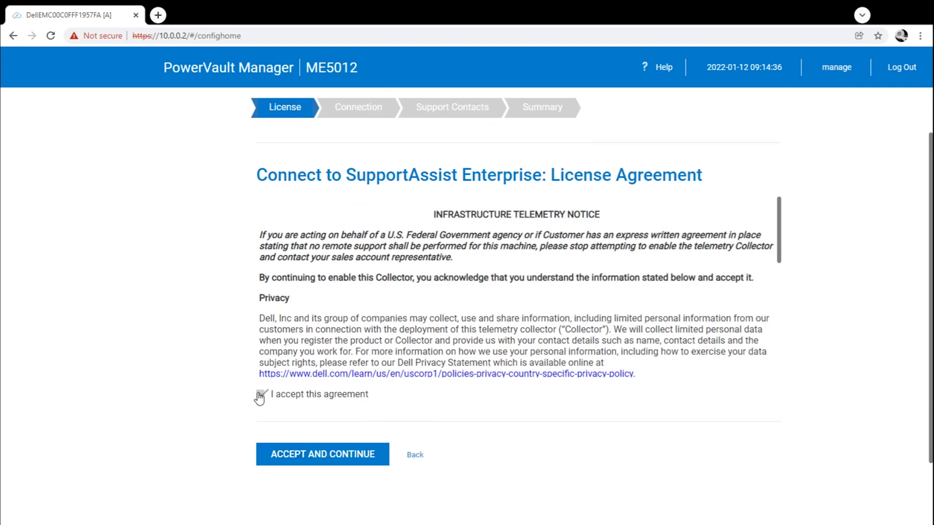
pyautogui.click(341, 459)
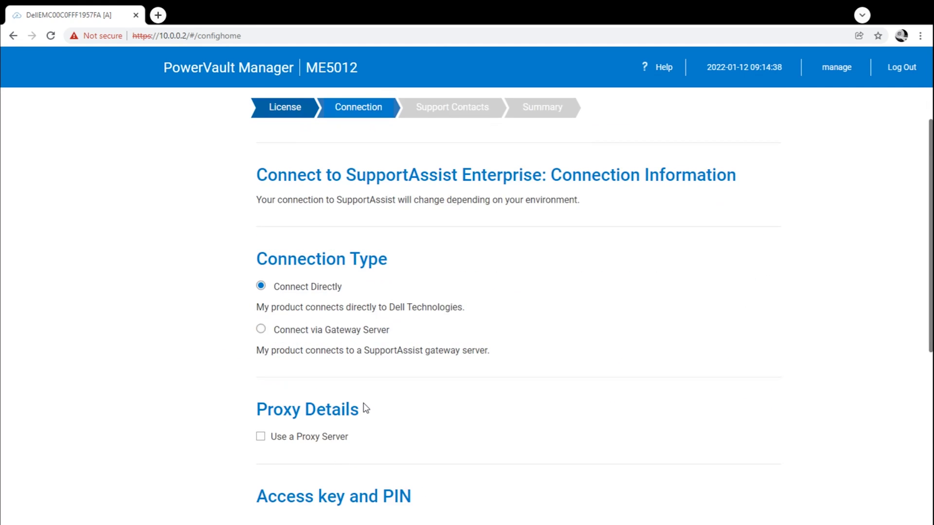
# Run the connectivity test, continue past its failure, and finish SupportAssist setup.
pyautogui.scroll(-1, 366, 408)
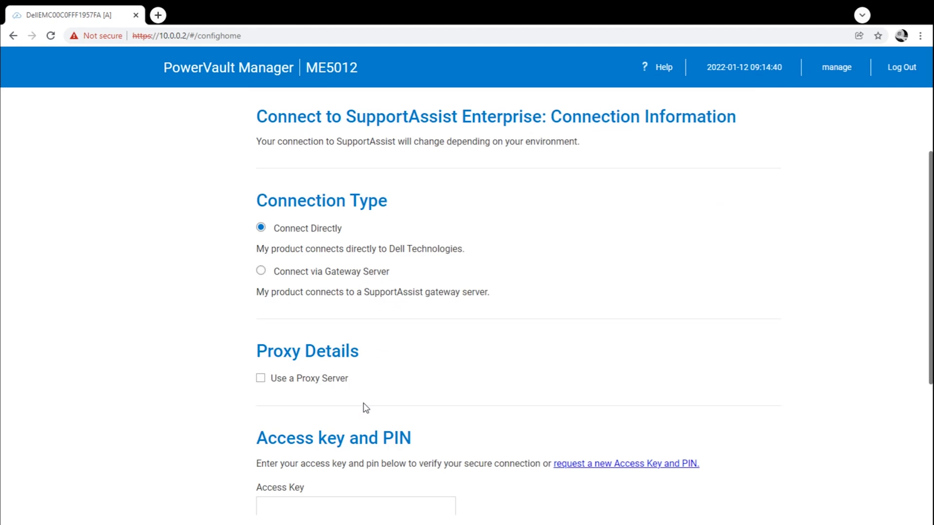
pyautogui.scroll(-3, 365, 408)
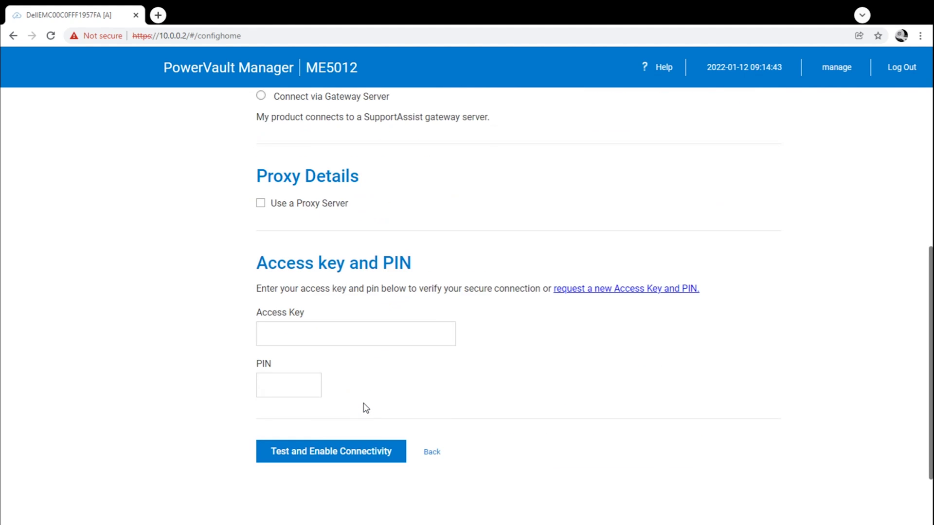
pyautogui.scroll(-1, 366, 408)
pyautogui.scroll(6, 518, 423)
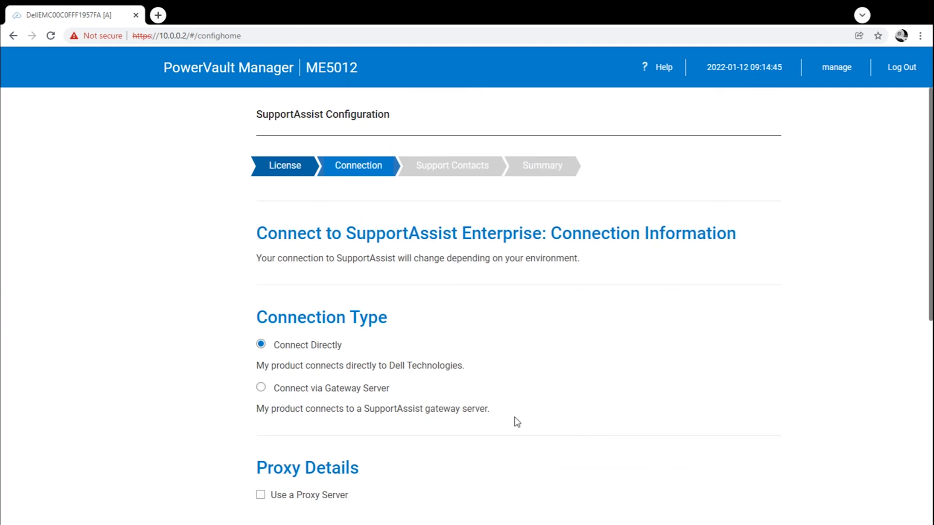
pyautogui.scroll(-5, 355, 397)
pyautogui.click(362, 397)
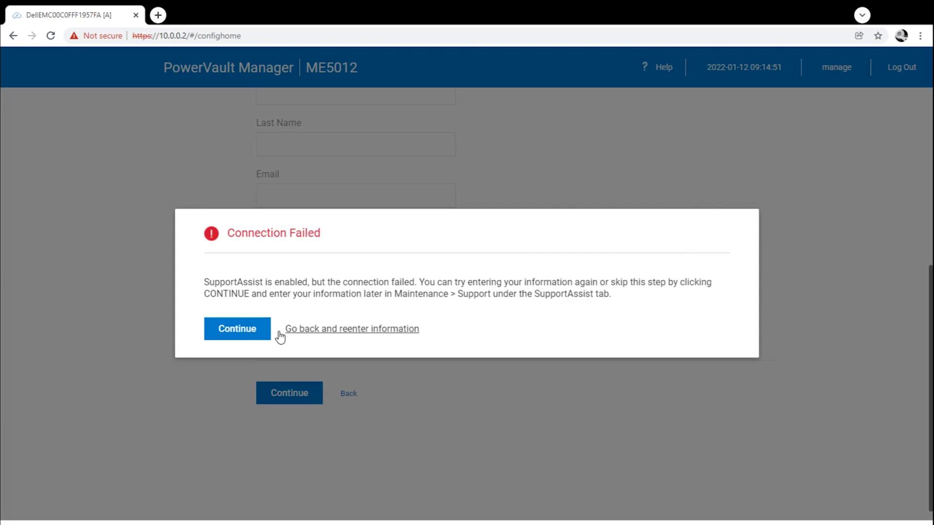
pyautogui.click(252, 333)
pyautogui.click(286, 403)
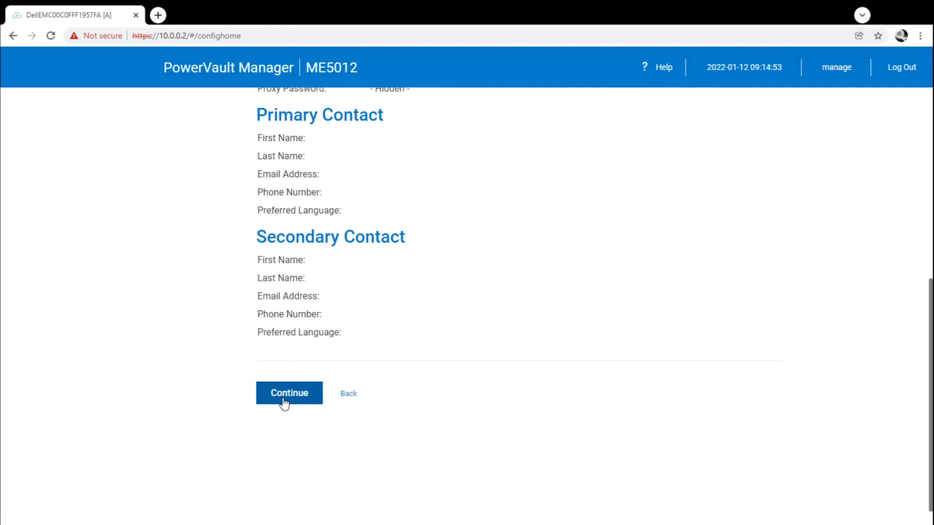
pyautogui.scroll(-5, 336, 436)
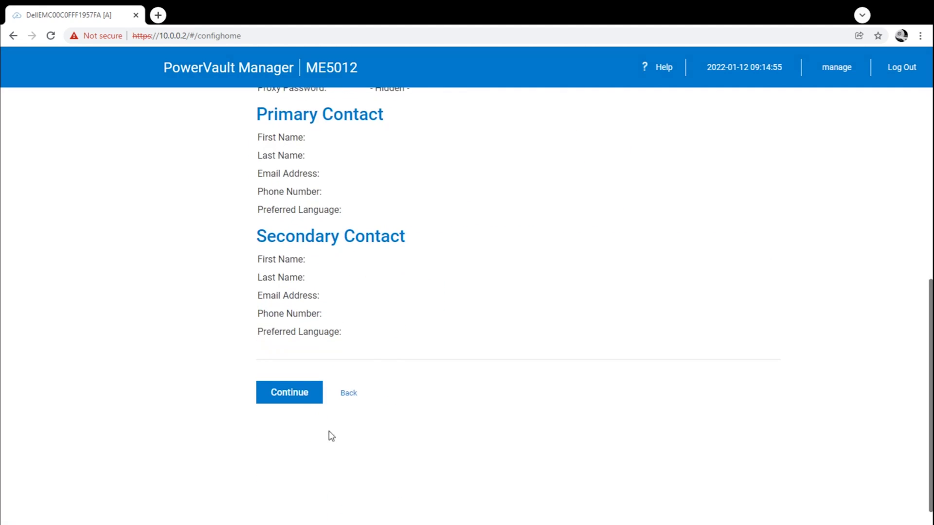
pyautogui.click(302, 404)
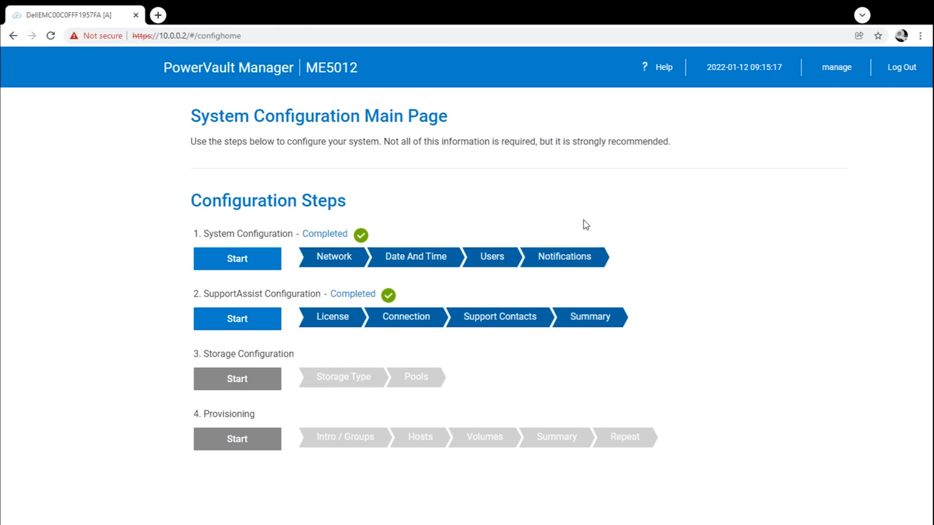
# Reload the configuration page and start Storage Configuration once it is enabled.
pyautogui.moveTo(836, 82)
pyautogui.moveTo(847, 78)
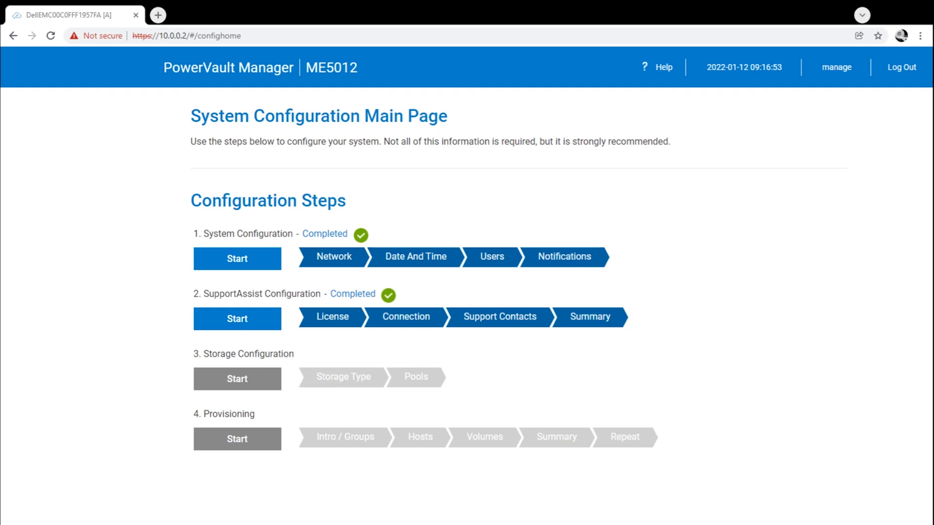
pyautogui.click(51, 35)
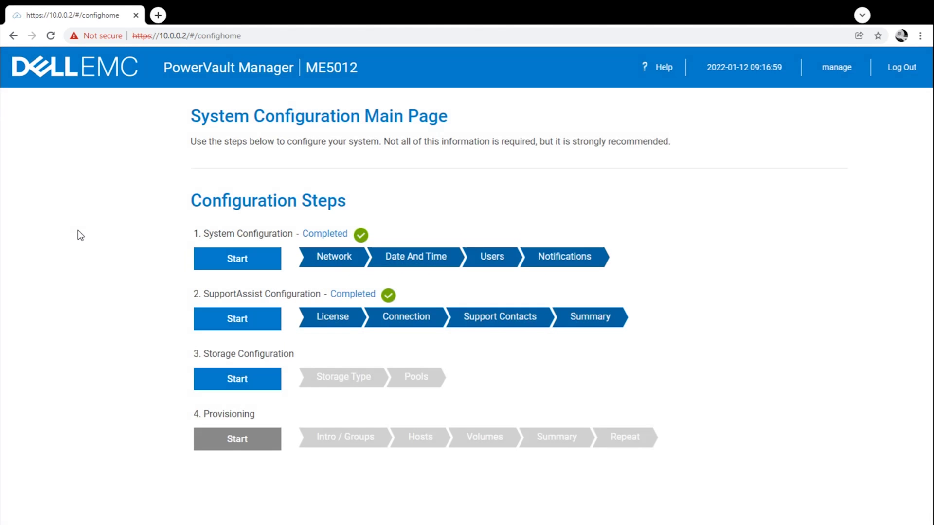
pyautogui.click(206, 385)
# Keep Virtual storage and expand the Pool A, Pool B and Spares sections.
pyautogui.scroll(-3, 225, 389)
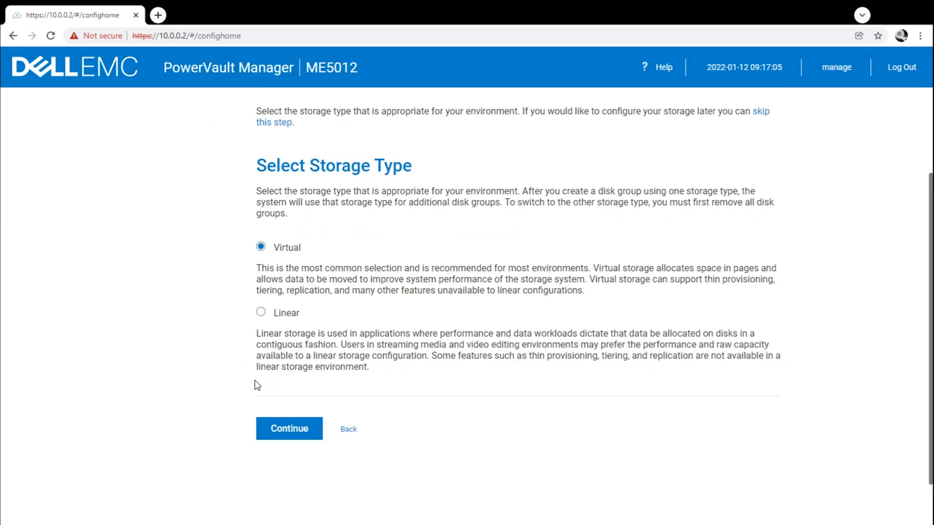
pyautogui.click(277, 430)
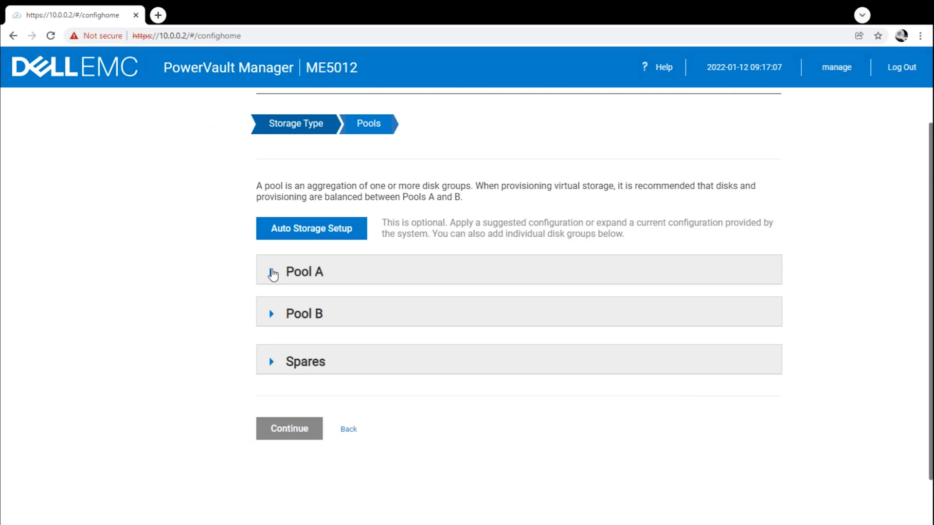
pyautogui.click(273, 271)
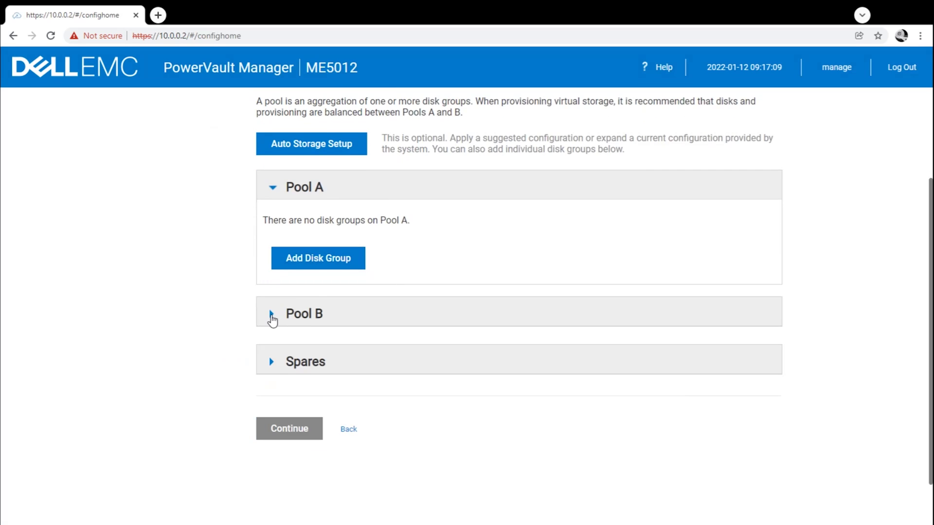
pyautogui.click(272, 318)
pyautogui.click(272, 364)
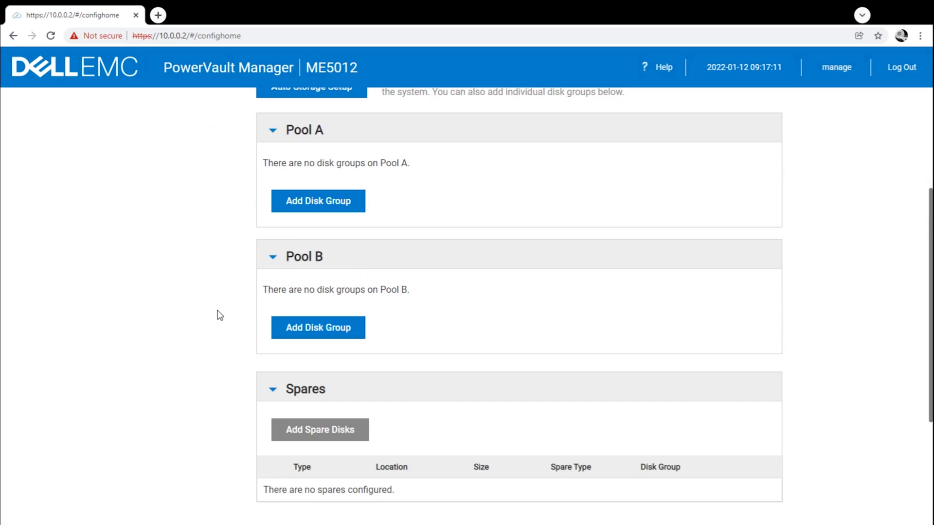
# Begin a new Pool A disk group and set its protection level to RAID1.
pyautogui.click(308, 208)
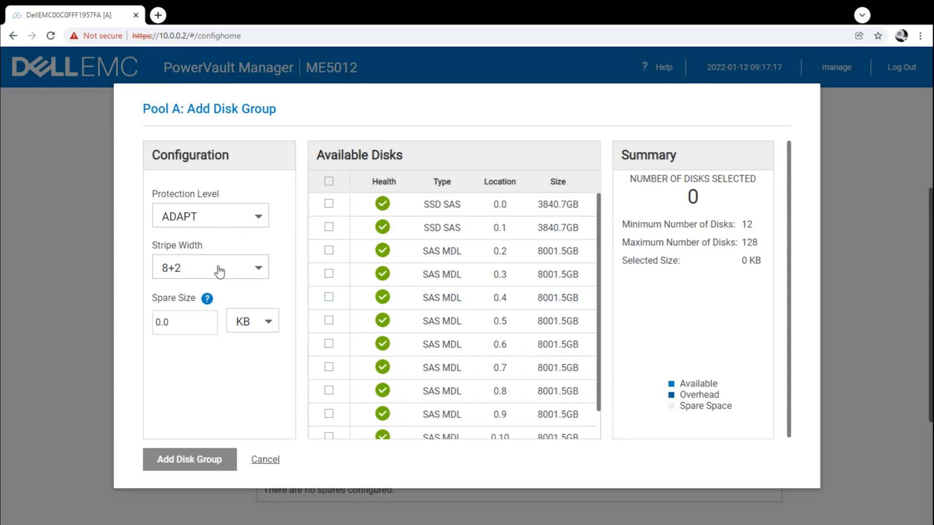
pyautogui.scroll(-1, 423, 307)
pyautogui.scroll(1, 423, 308)
pyautogui.click(328, 183)
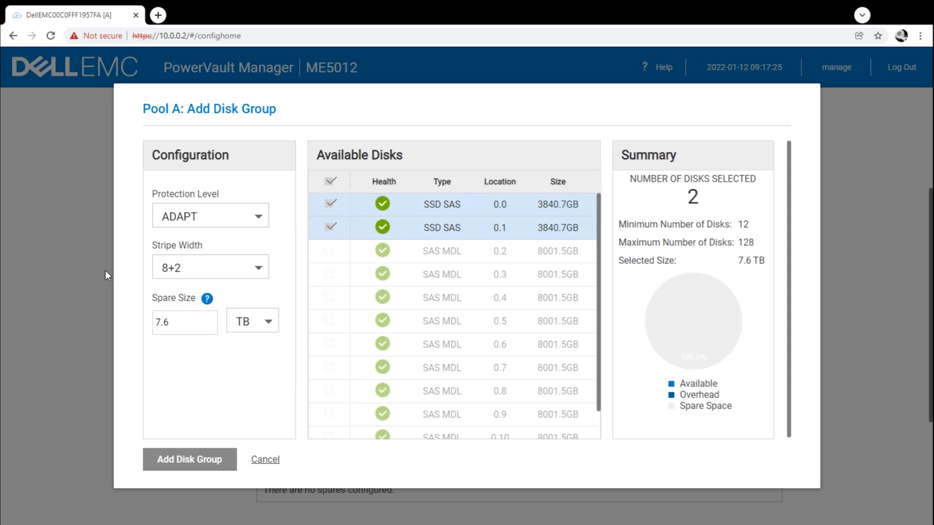
pyautogui.click(165, 269)
pyautogui.click(165, 269)
pyautogui.click(183, 215)
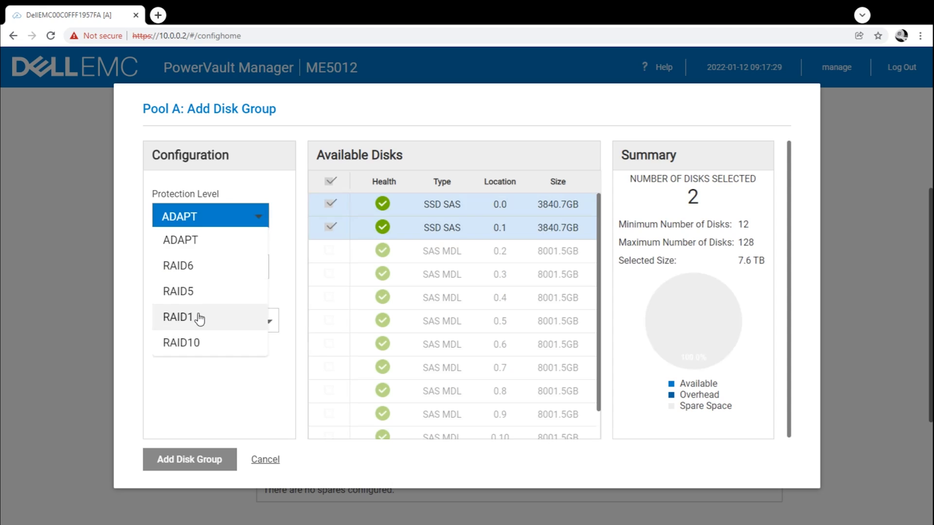
pyautogui.click(198, 317)
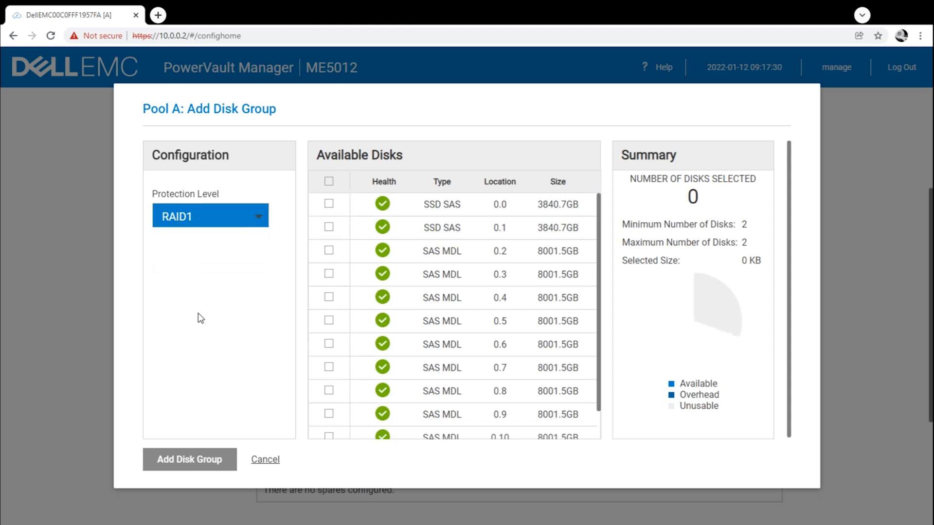
# Select SSD SAS disks 0.0 and 0.1 and create disk group dgA01.
pyautogui.click(329, 205)
pyautogui.click(329, 229)
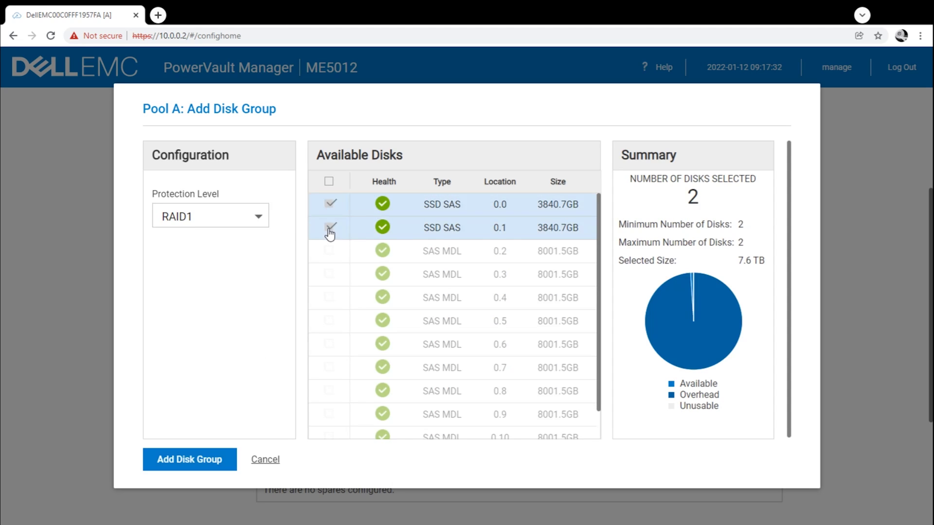
pyautogui.click(223, 464)
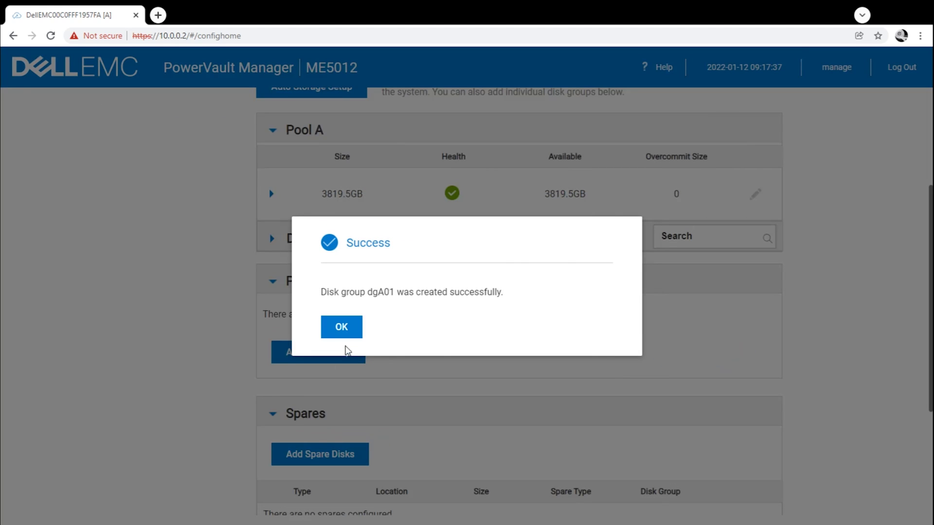
pyautogui.click(347, 335)
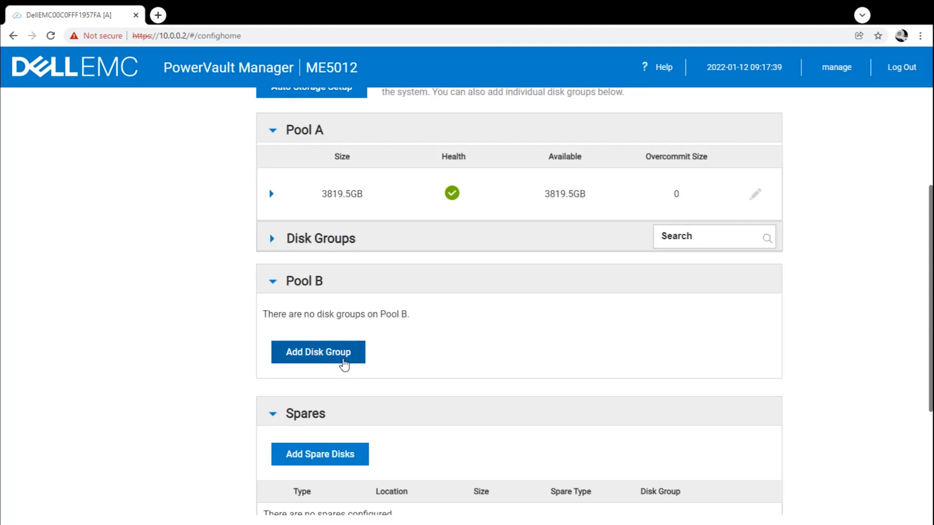
pyautogui.scroll(1, 344, 364)
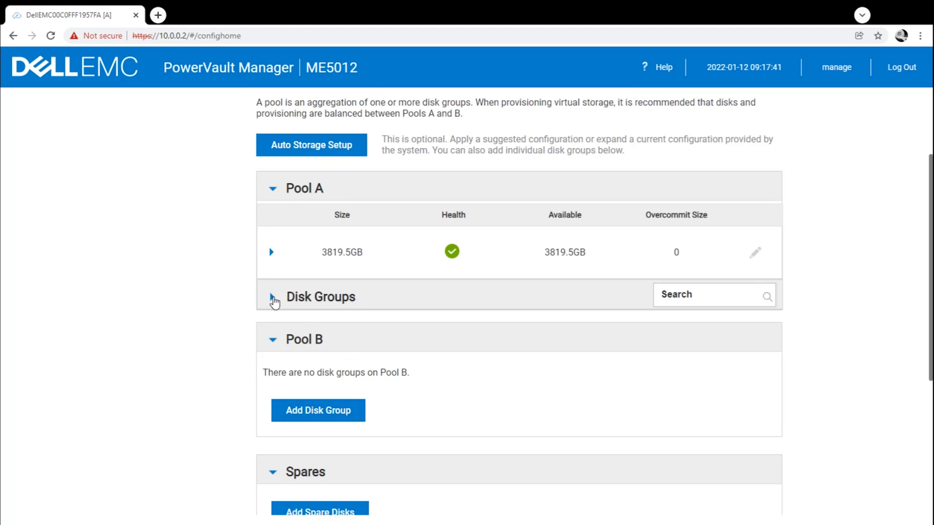
# Try a RAID6 Pool A group from disks 0.2–0.6, backing out of the disk-count warning.
pyautogui.click(273, 299)
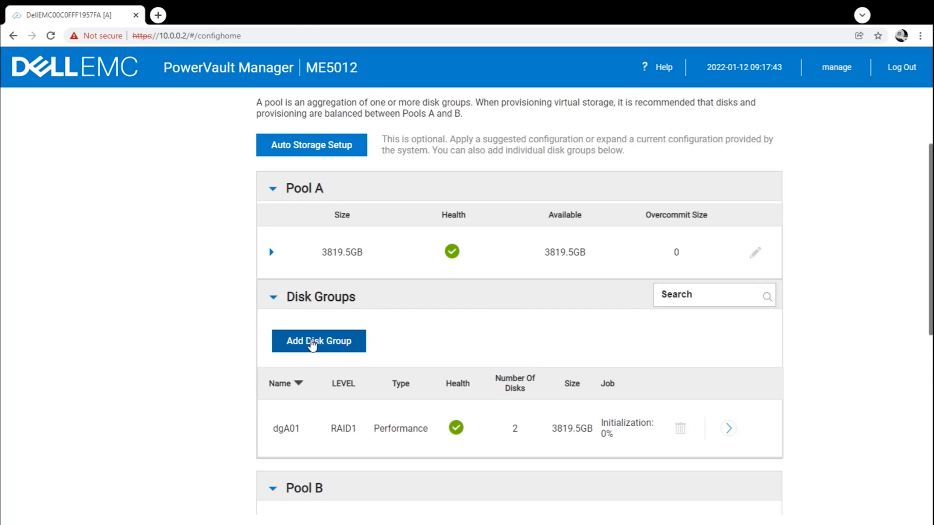
pyautogui.click(319, 342)
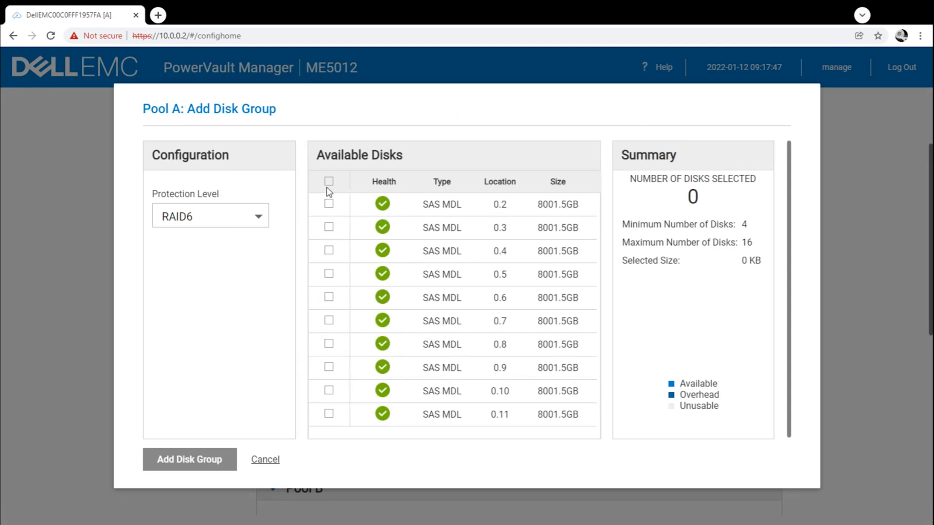
pyautogui.click(329, 205)
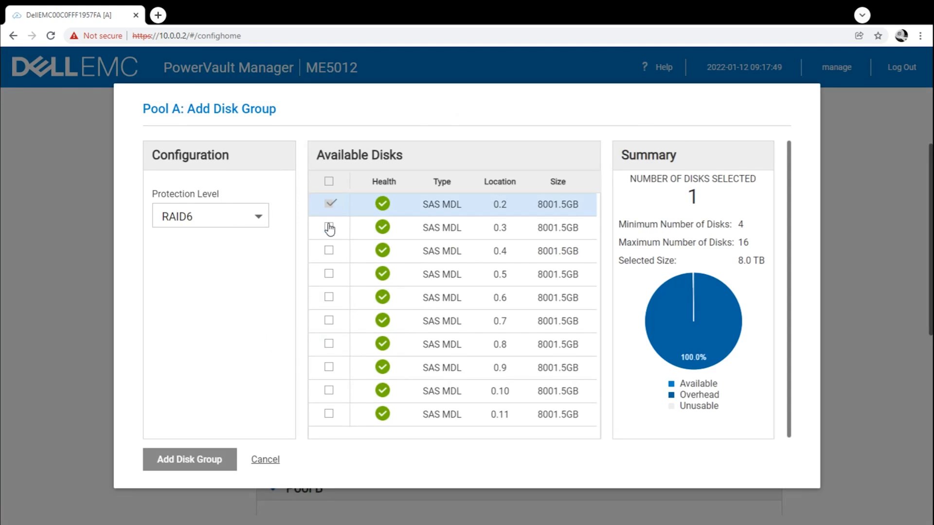
pyautogui.click(329, 227)
pyautogui.click(329, 251)
pyautogui.click(330, 275)
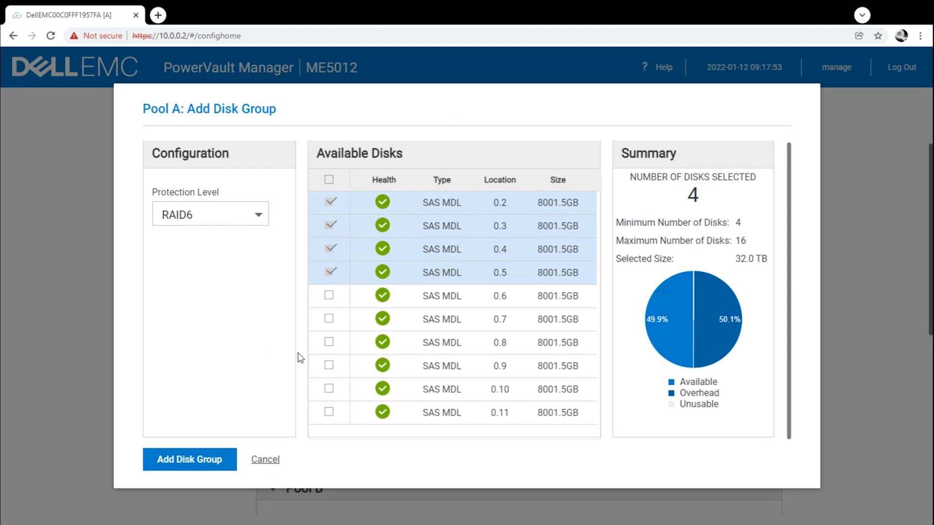
pyautogui.click(330, 297)
pyautogui.click(222, 462)
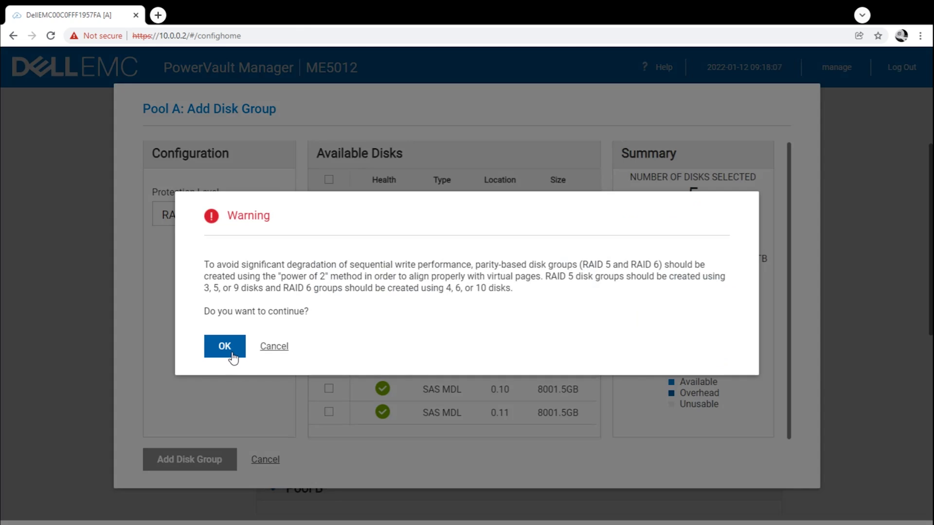
pyautogui.click(272, 348)
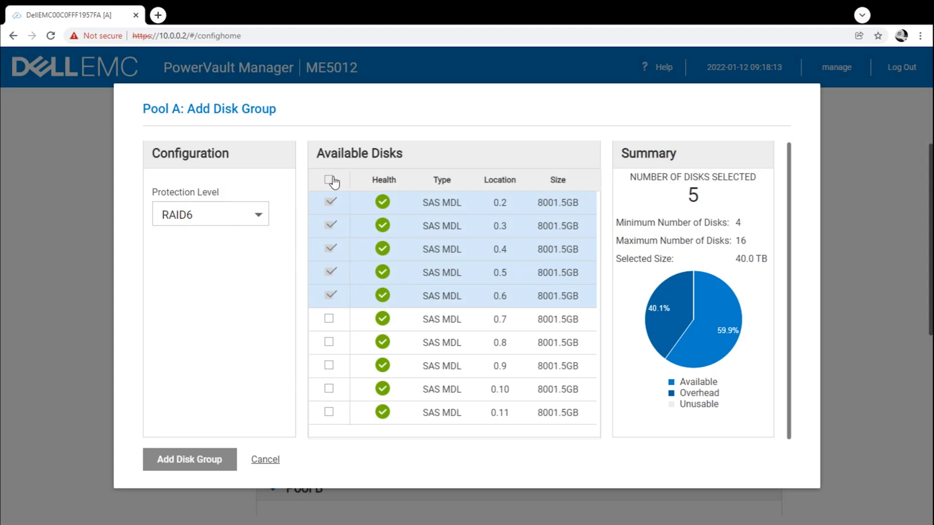
# Keep RAID6, select all ten SAS MDL disks, and create disk group dgA02.
pyautogui.click(232, 220)
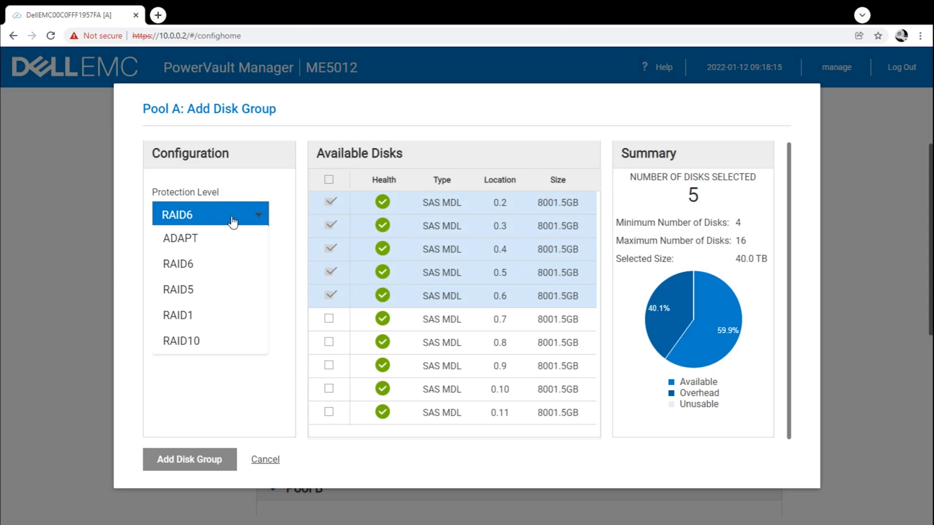
pyautogui.click(233, 220)
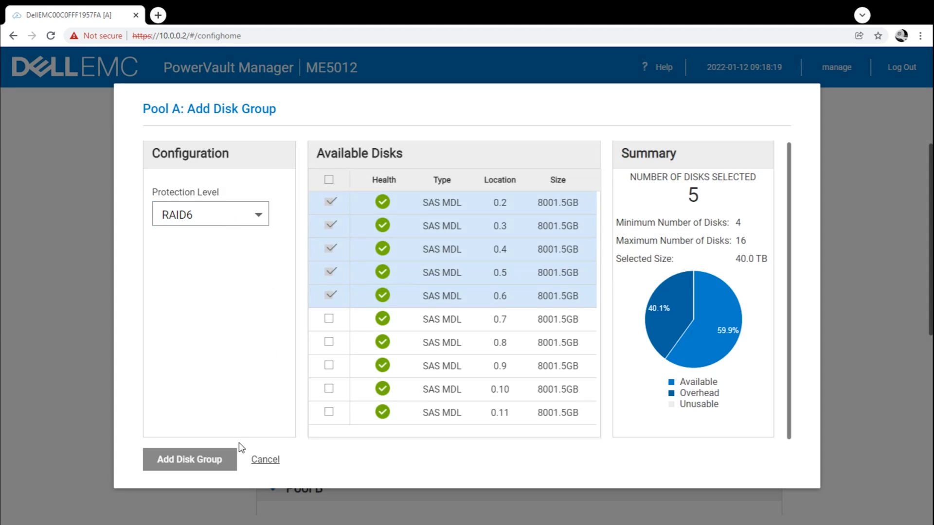
pyautogui.click(331, 178)
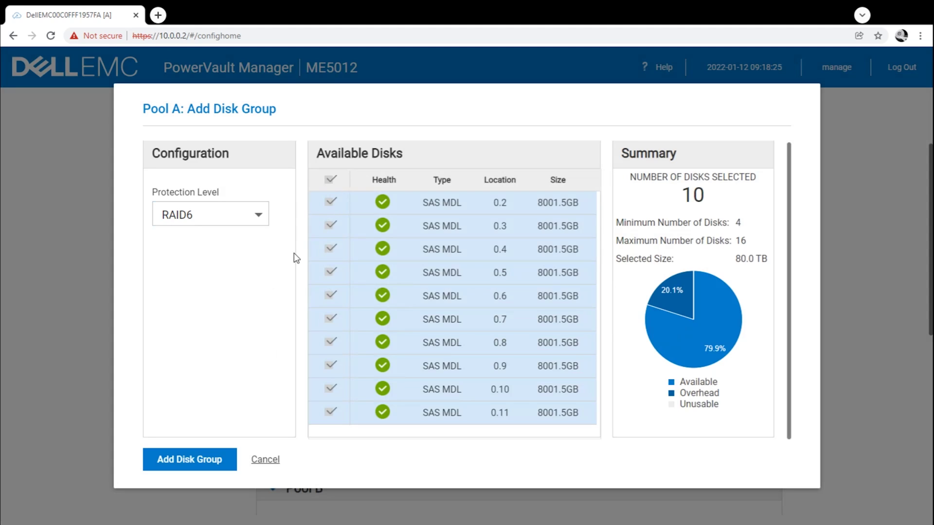
pyautogui.click(212, 460)
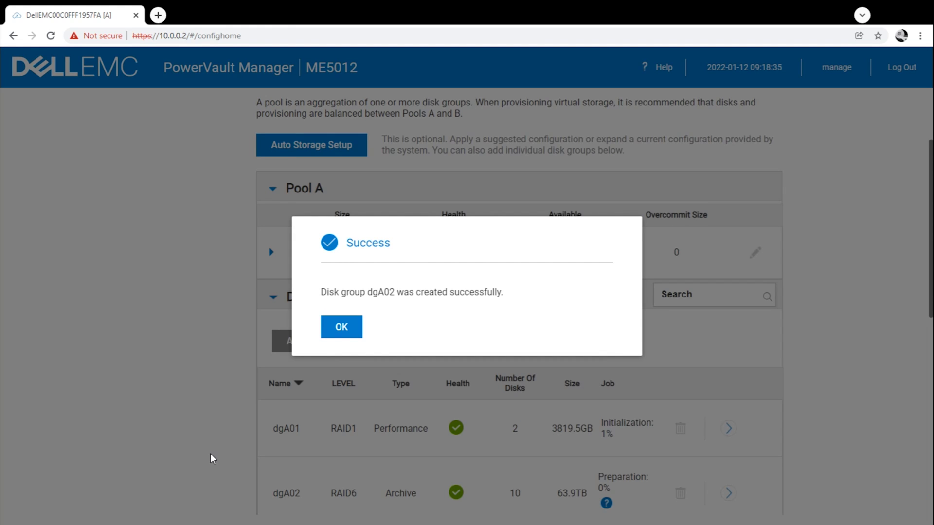
pyautogui.click(335, 335)
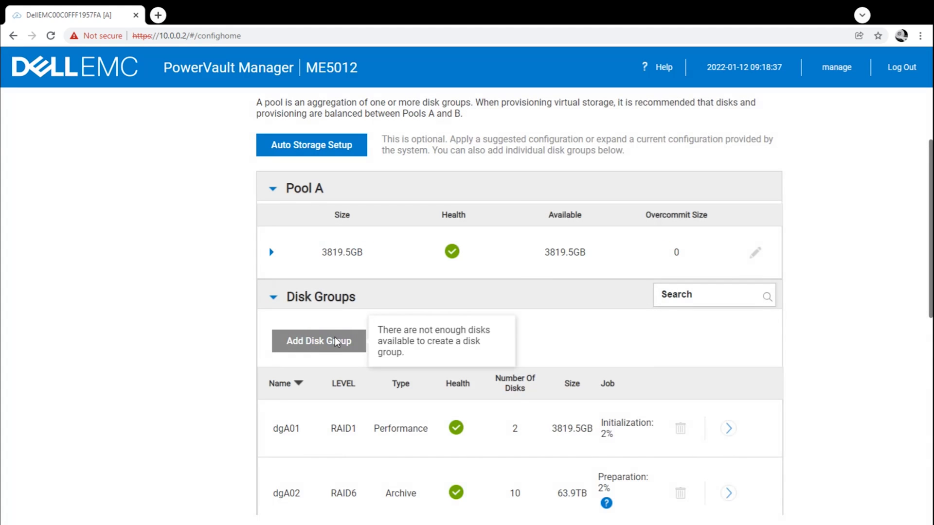
# Check Pool A's threshold and overcommit details, then collapse the Pool B and Spares sections.
pyautogui.scroll(-1, 229, 496)
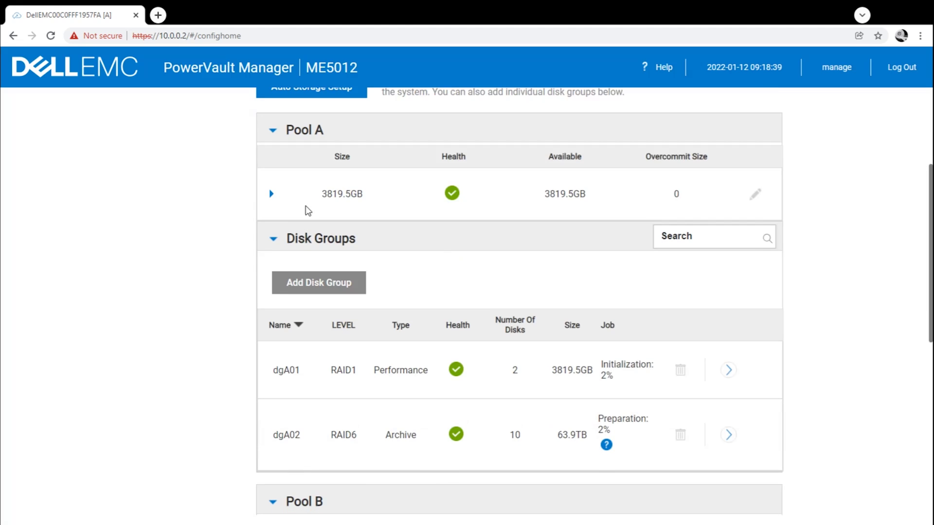
pyautogui.click(272, 194)
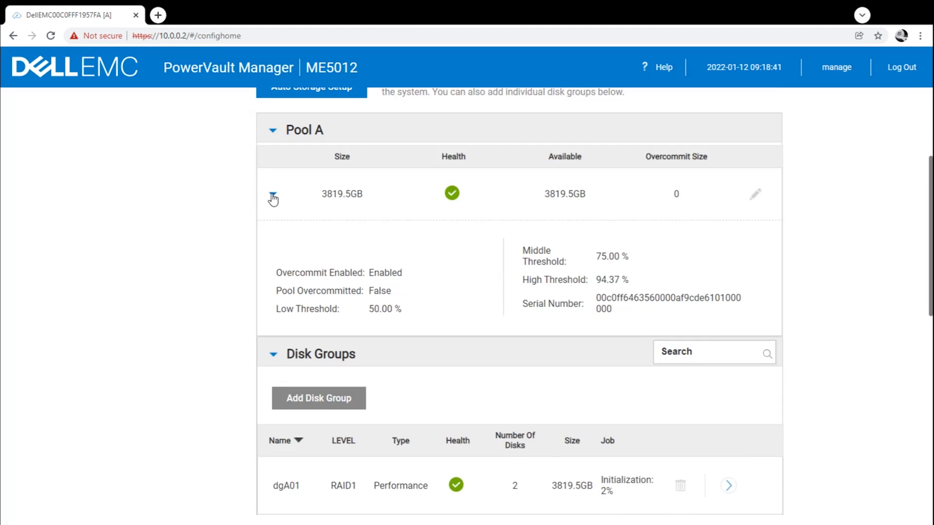
pyautogui.click(273, 195)
pyautogui.scroll(2, 287, 204)
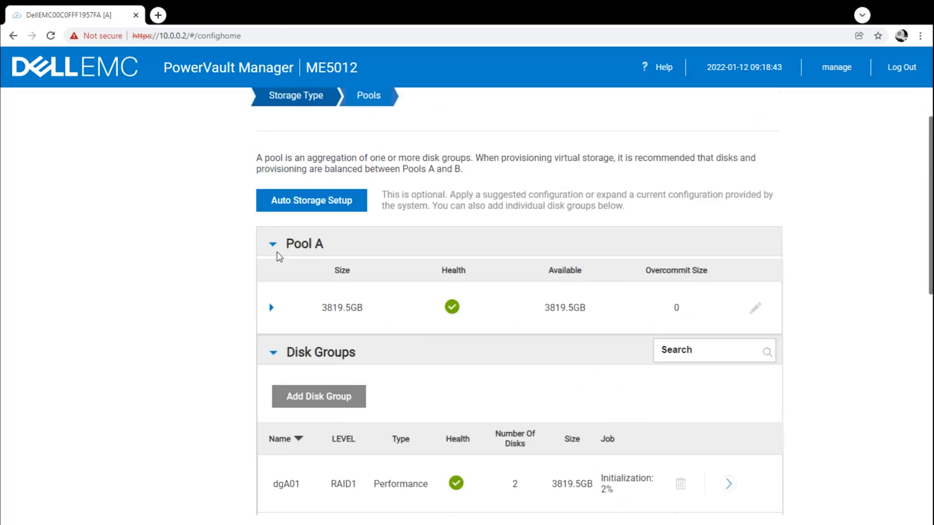
pyautogui.scroll(-3, 279, 256)
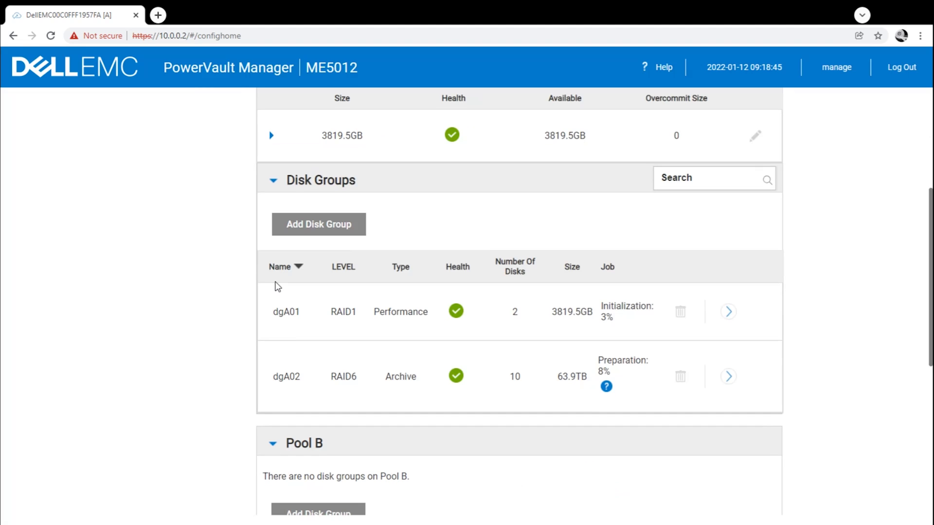
pyautogui.scroll(-1, 278, 286)
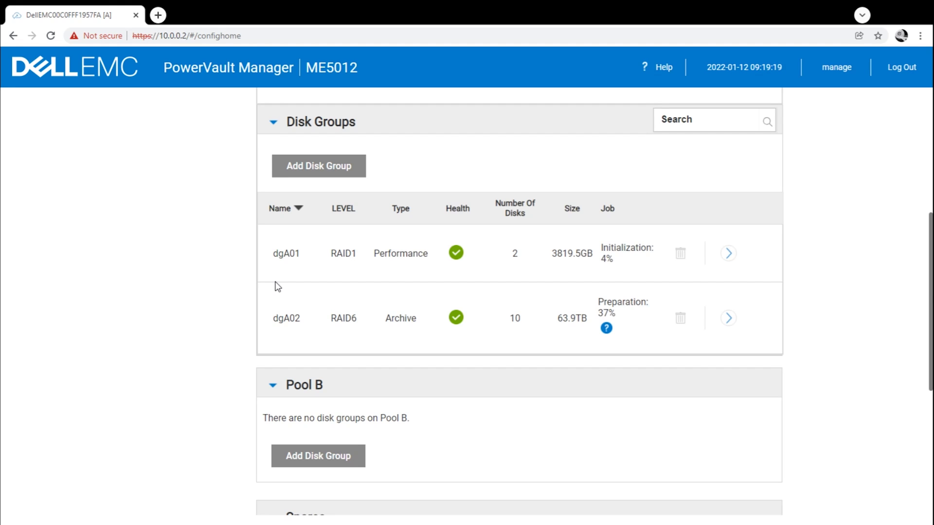
pyautogui.scroll(-1, 277, 286)
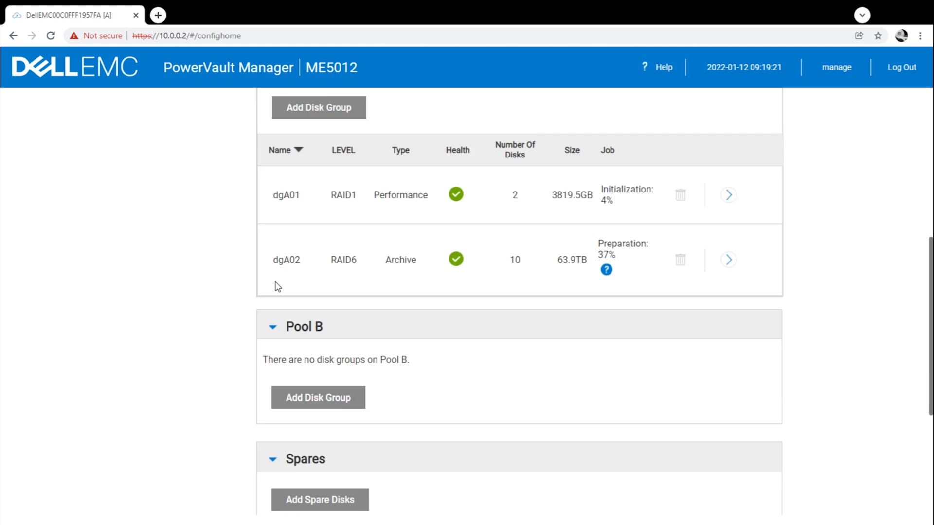
pyautogui.scroll(1, 277, 286)
pyautogui.scroll(3, 277, 286)
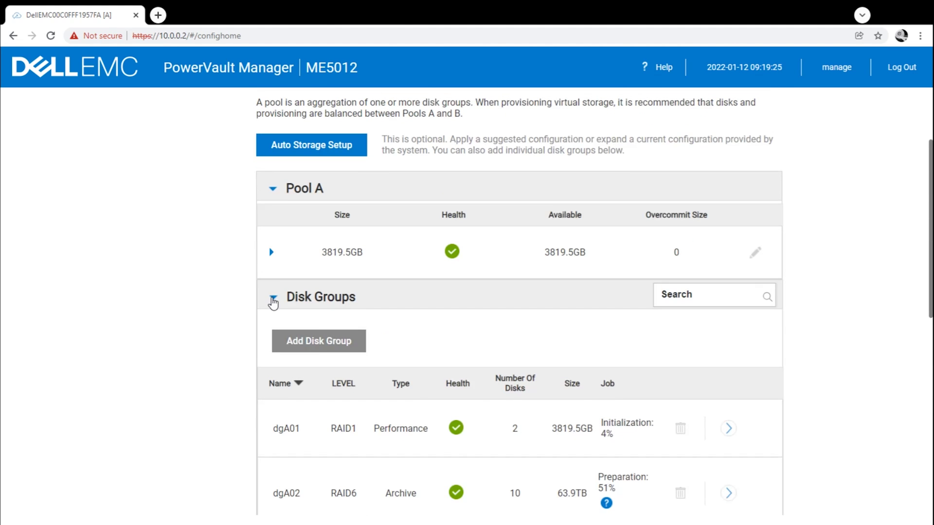
pyautogui.scroll(-3, 273, 303)
pyautogui.click(272, 388)
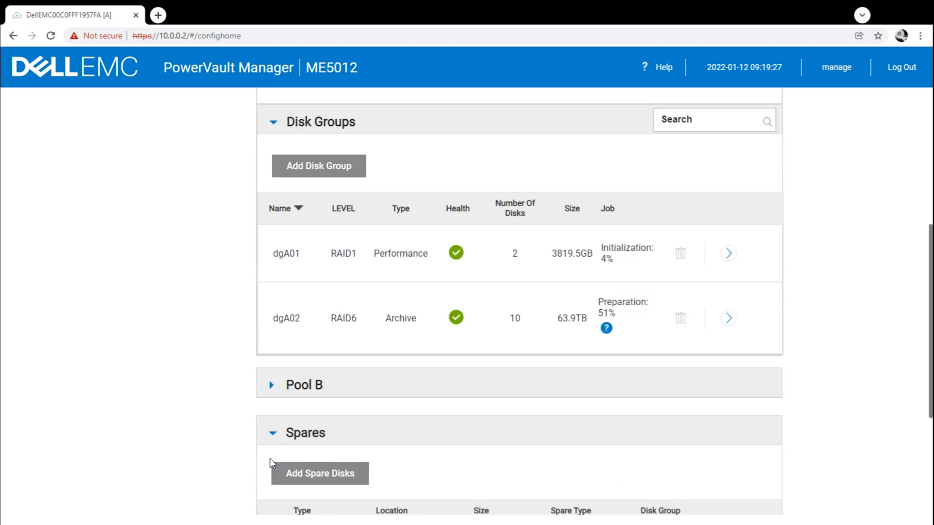
pyautogui.click(271, 433)
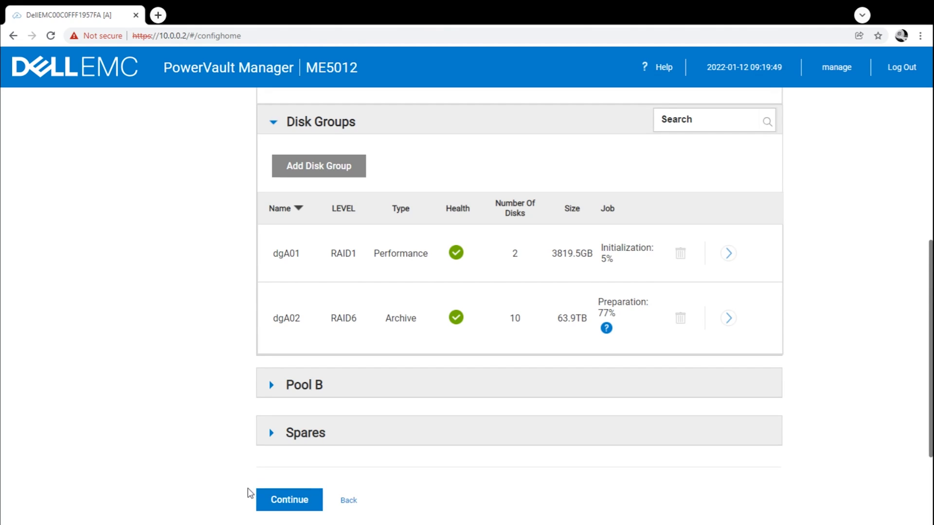
# Finish the storage pools step and continue to the dashboard.
pyautogui.click(274, 499)
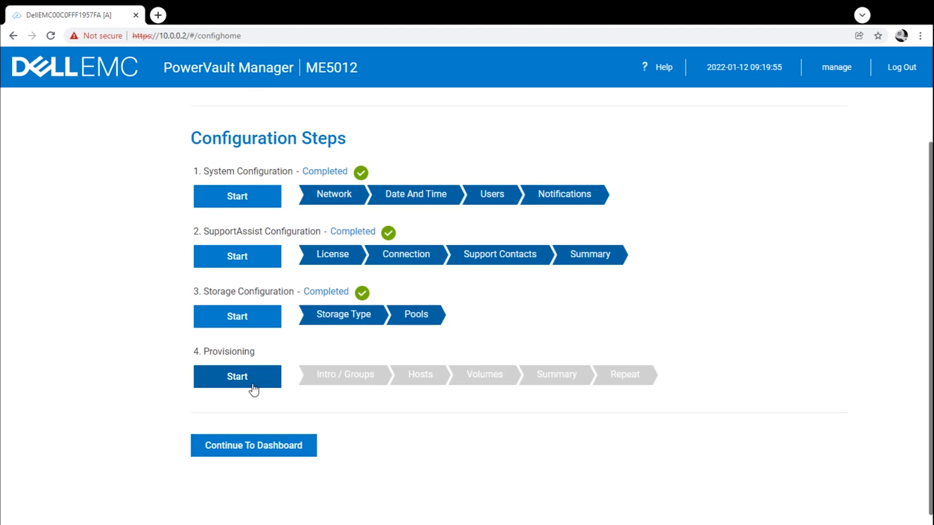
pyautogui.click(253, 448)
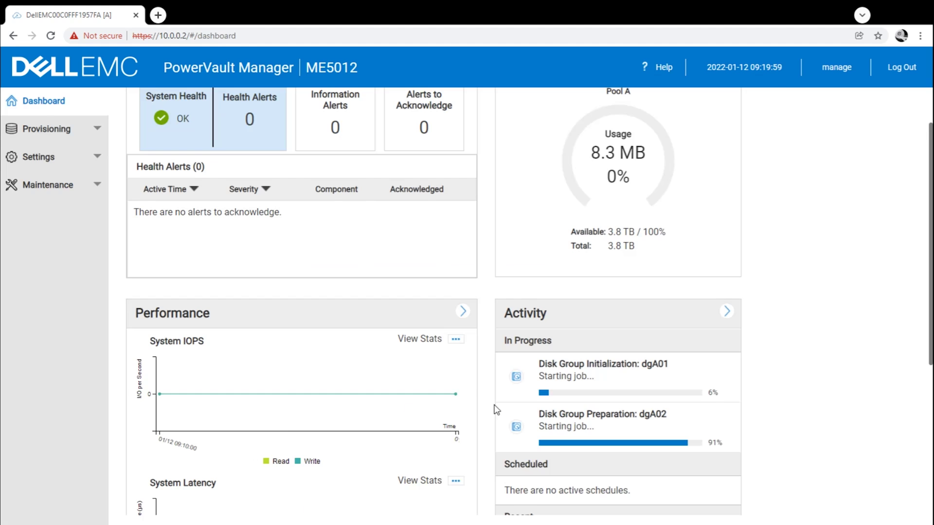
pyautogui.scroll(2, 496, 410)
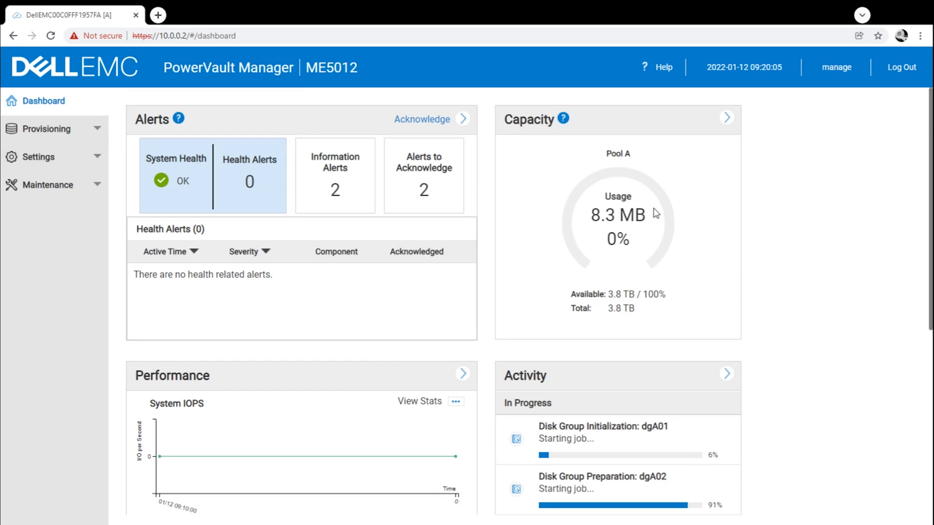
pyautogui.scroll(-1, 655, 214)
pyautogui.scroll(1, 496, 247)
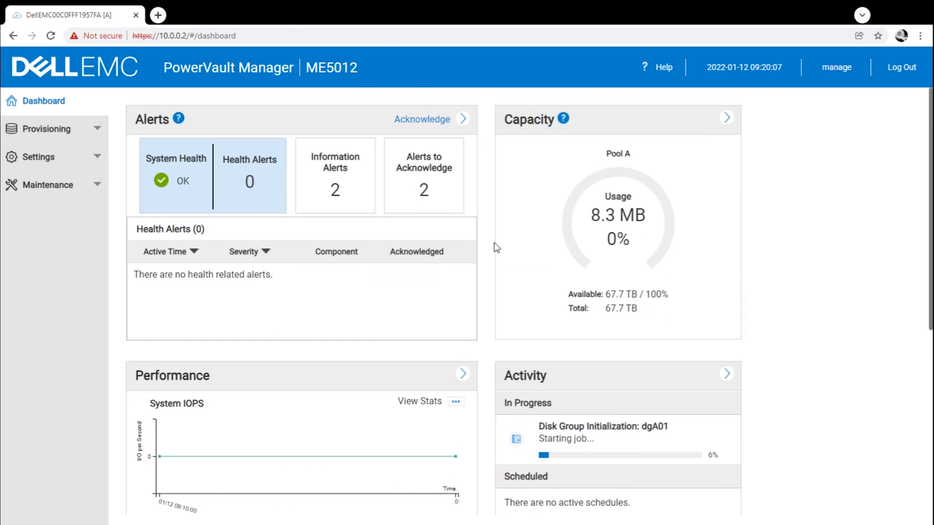
# Open Provisioning > Volumes to view Pool A's 67.7 TB unused capacity.
pyautogui.click(73, 129)
pyautogui.click(57, 160)
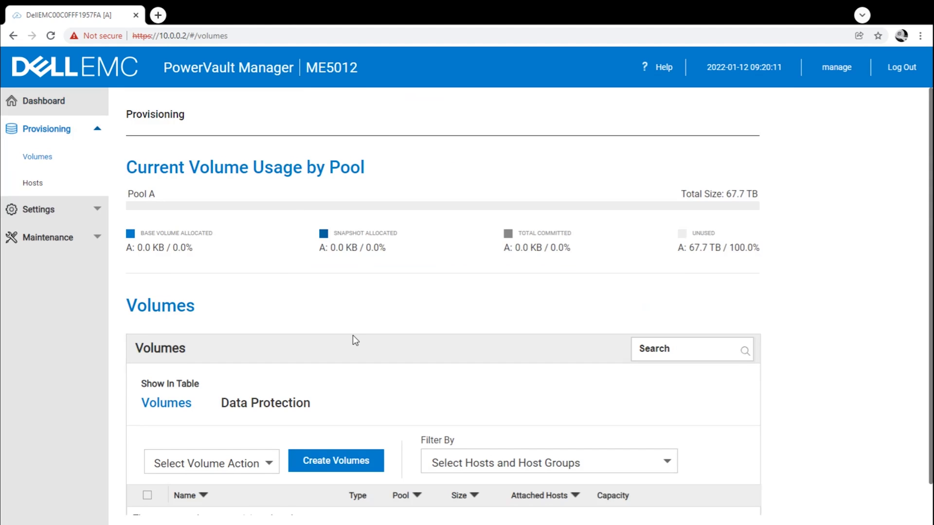
pyautogui.scroll(-1, 353, 336)
pyautogui.scroll(1, 503, 282)
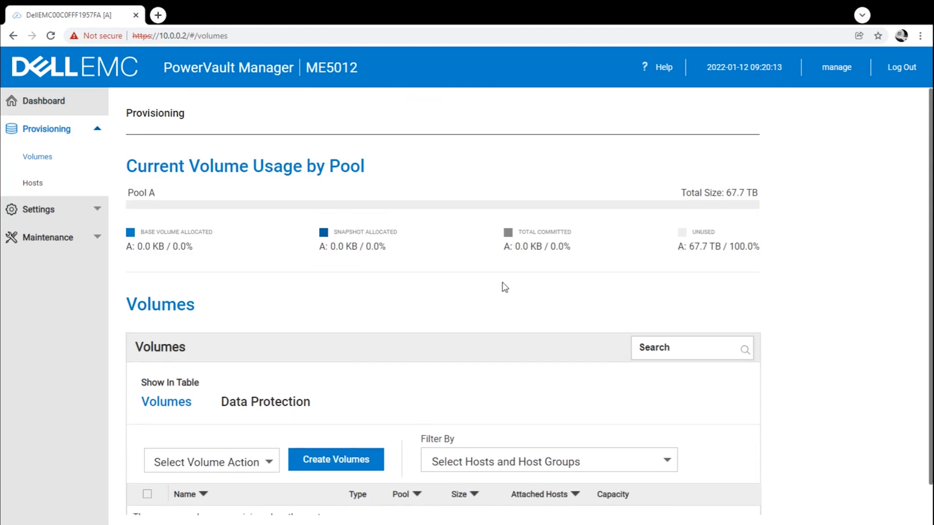
pyautogui.click(93, 237)
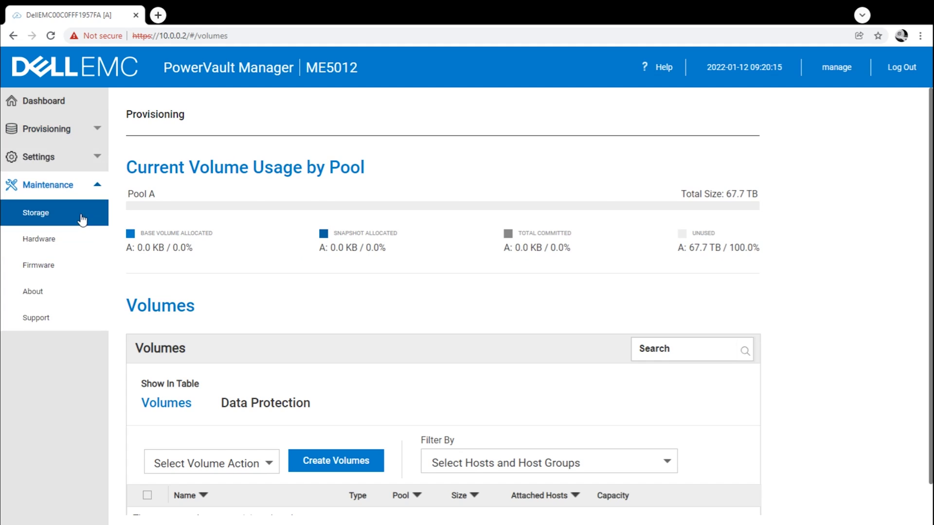
# Open the Maintenance Storage page and expand Pool A's details and its disk group list.
pyautogui.click(82, 219)
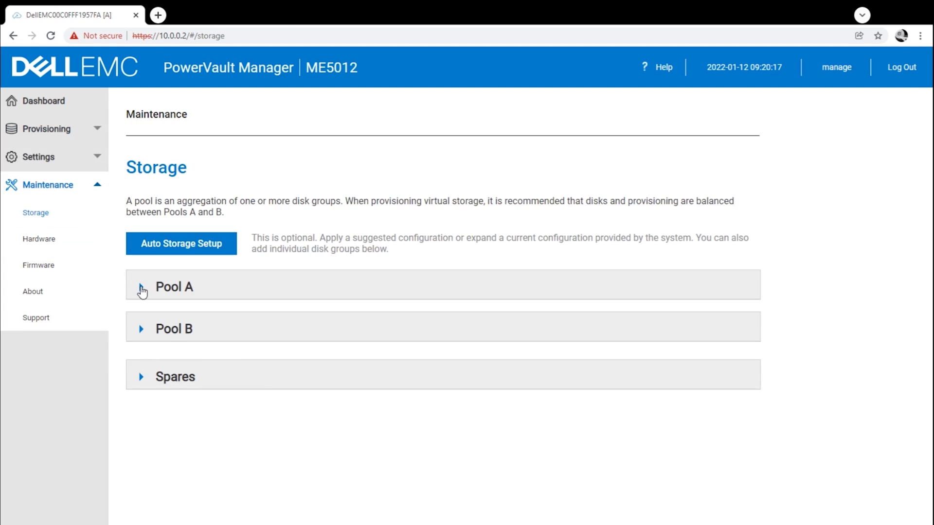
pyautogui.click(142, 289)
pyautogui.click(142, 351)
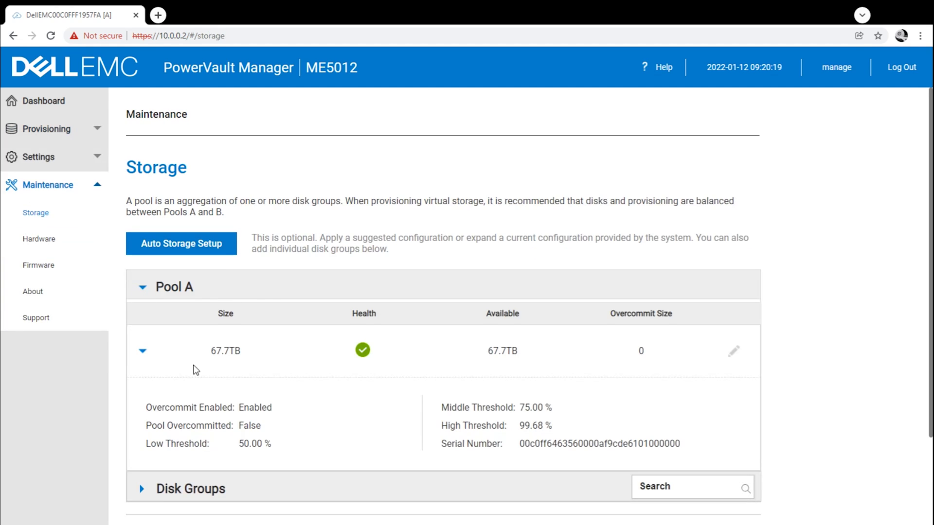
pyautogui.scroll(-2, 195, 371)
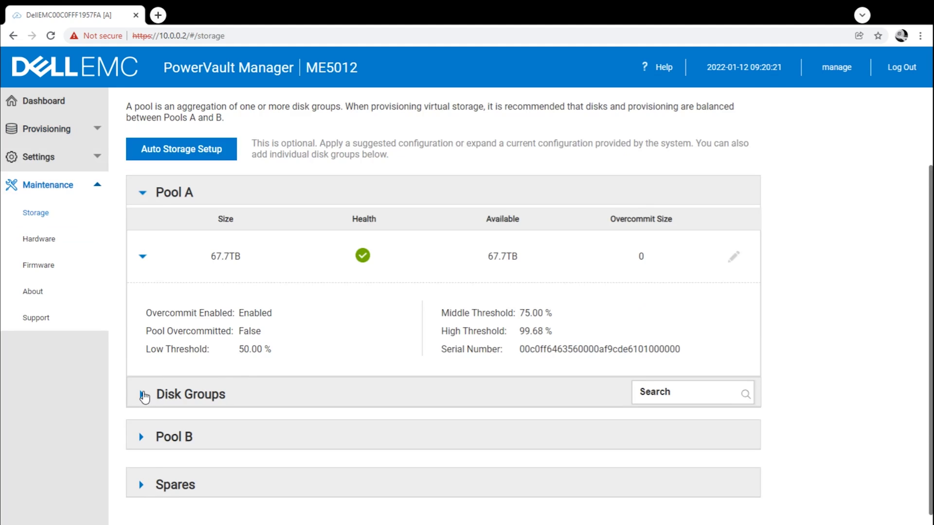
pyautogui.click(143, 395)
pyautogui.scroll(-2, 262, 391)
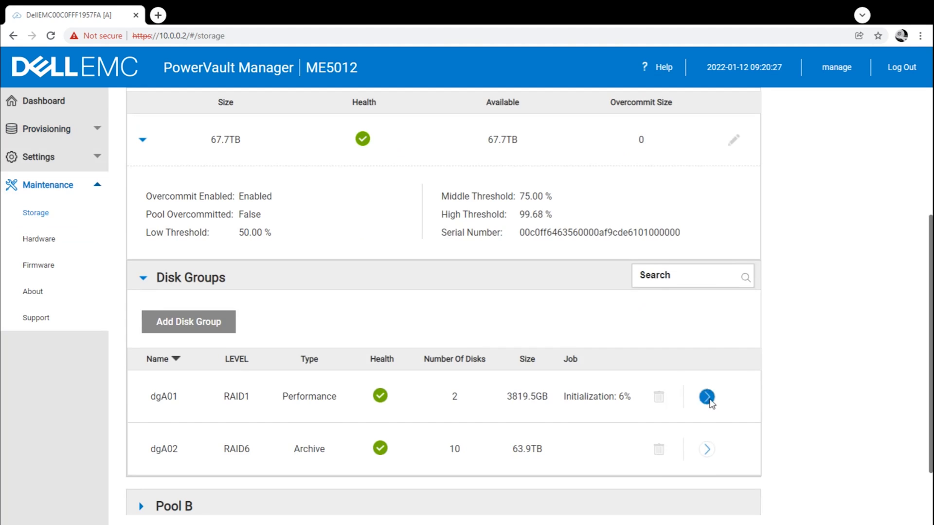
# Review disk group dgA01's RAID1 overview and disk list, then close its panel.
pyautogui.click(707, 397)
pyautogui.scroll(-1, 758, 387)
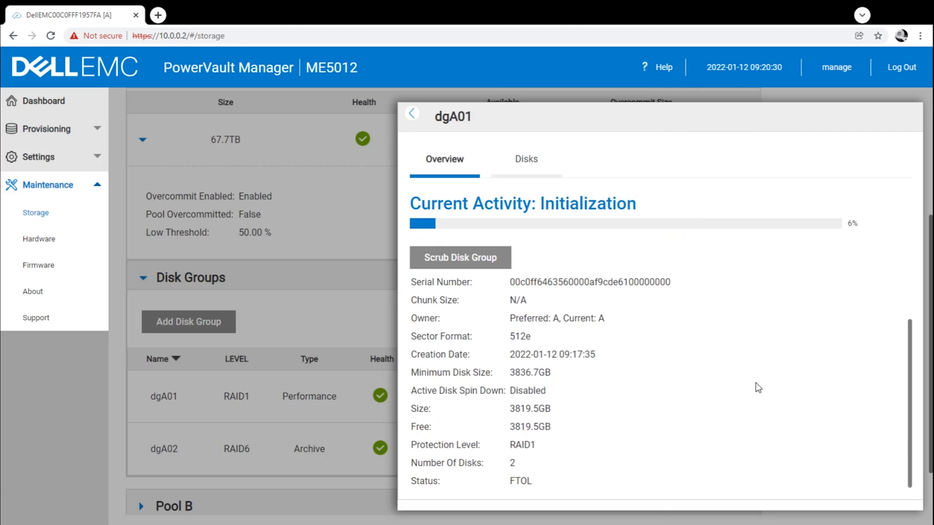
pyautogui.scroll(1, 758, 388)
pyautogui.click(523, 160)
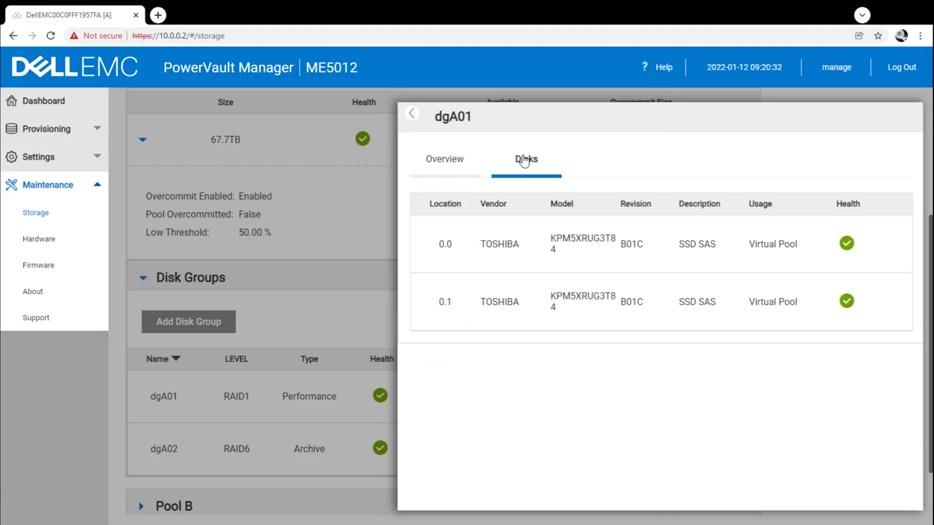
pyautogui.click(452, 159)
pyautogui.click(411, 113)
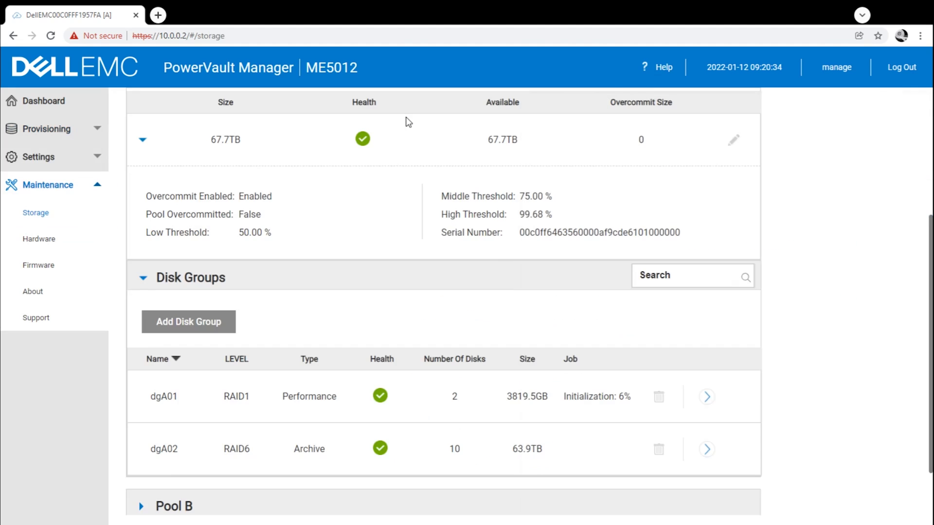
# Review disk group dgA02's RAID6 overview and disk list, then close its panel.
pyautogui.click(707, 449)
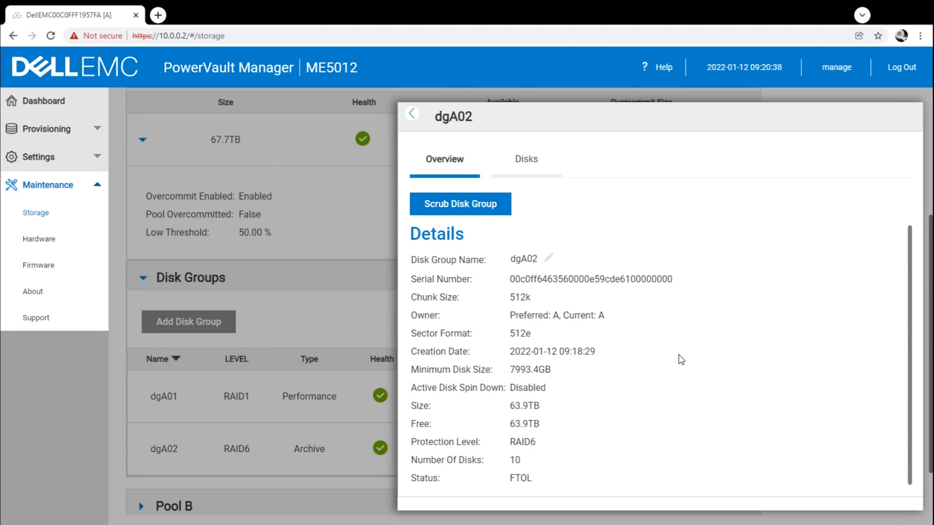
pyautogui.click(533, 167)
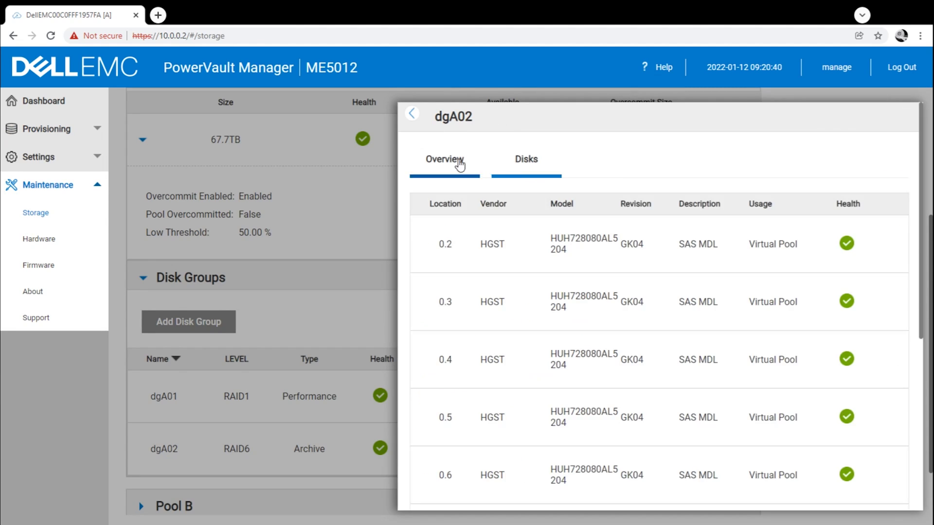
pyautogui.click(458, 165)
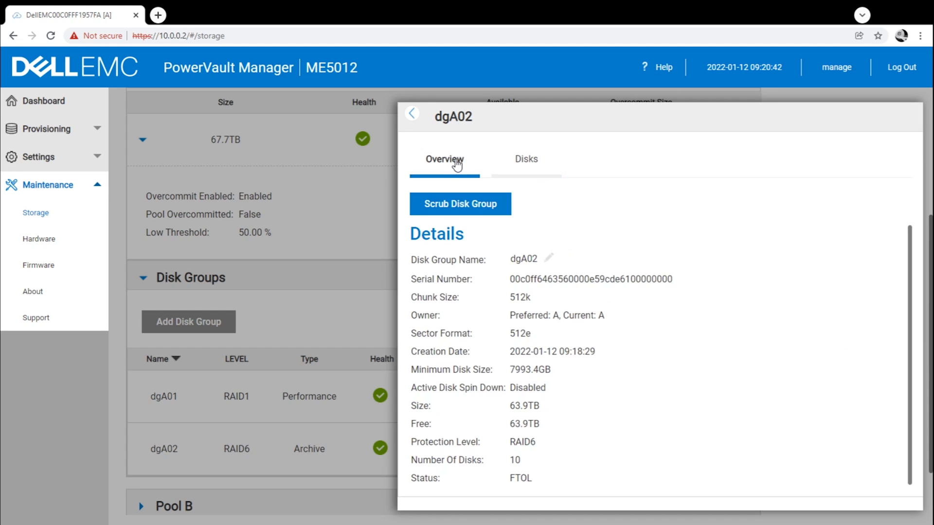
pyautogui.click(411, 114)
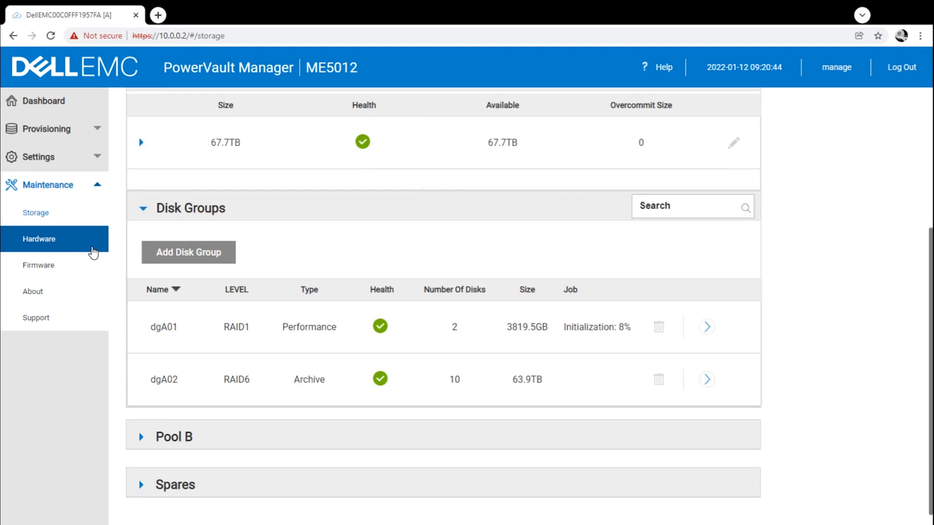
# Check the ME5.1.0.0 system bundle and disk firmware revisions, then go to Provisioning > Hosts.
pyautogui.click(42, 267)
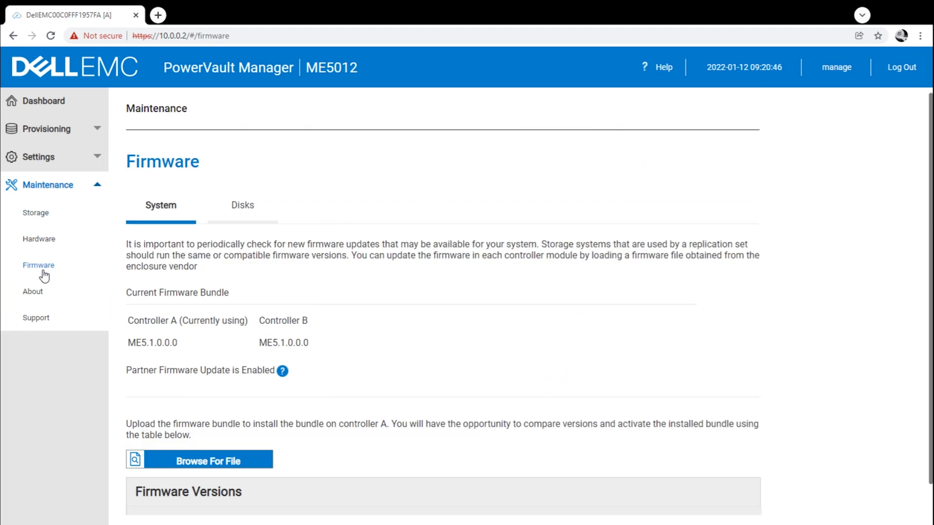
pyautogui.click(248, 228)
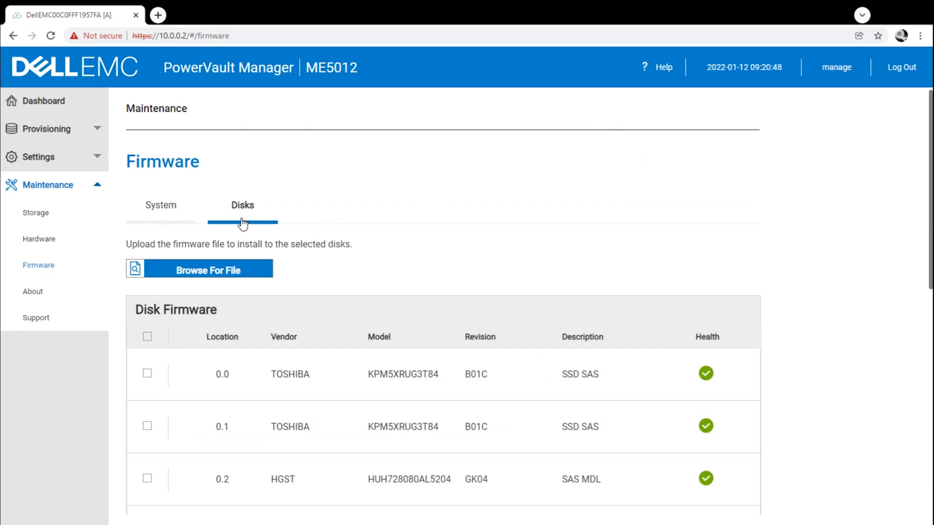
pyautogui.click(148, 204)
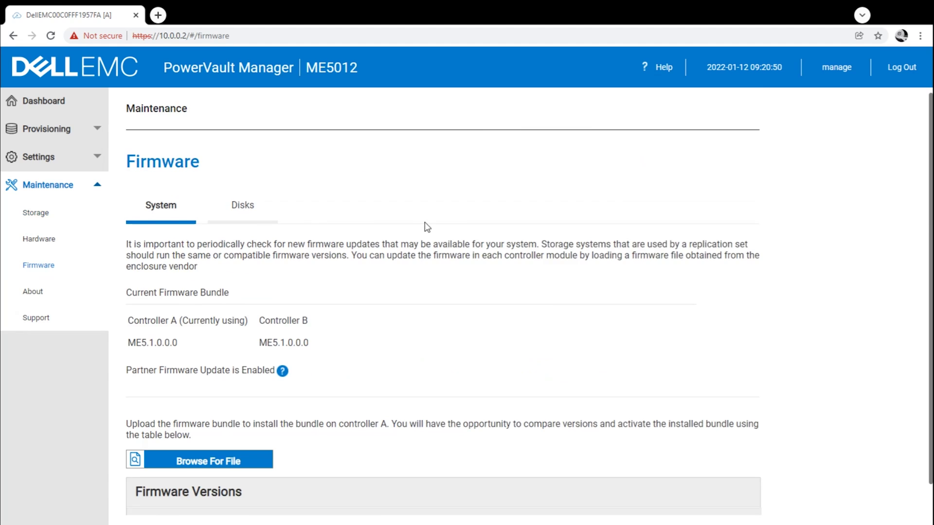
pyautogui.scroll(-1, 425, 224)
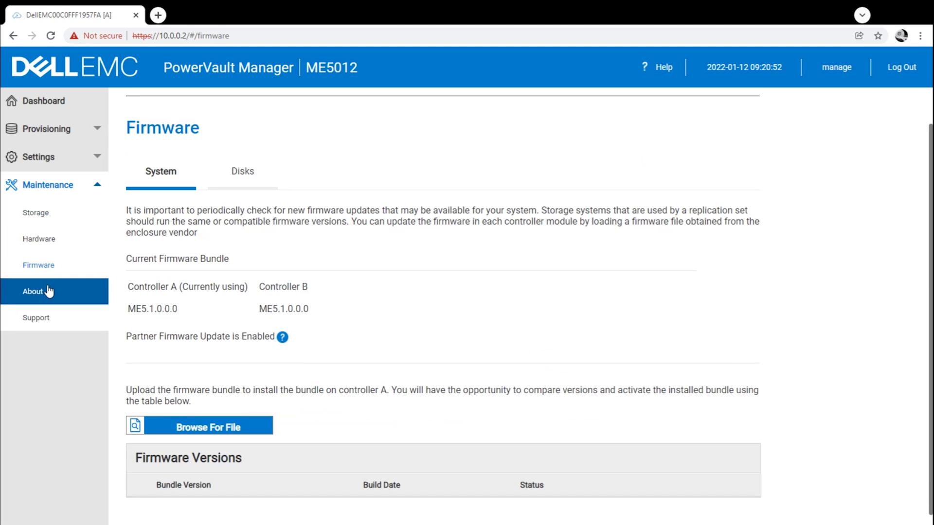
pyautogui.click(68, 130)
pyautogui.click(54, 187)
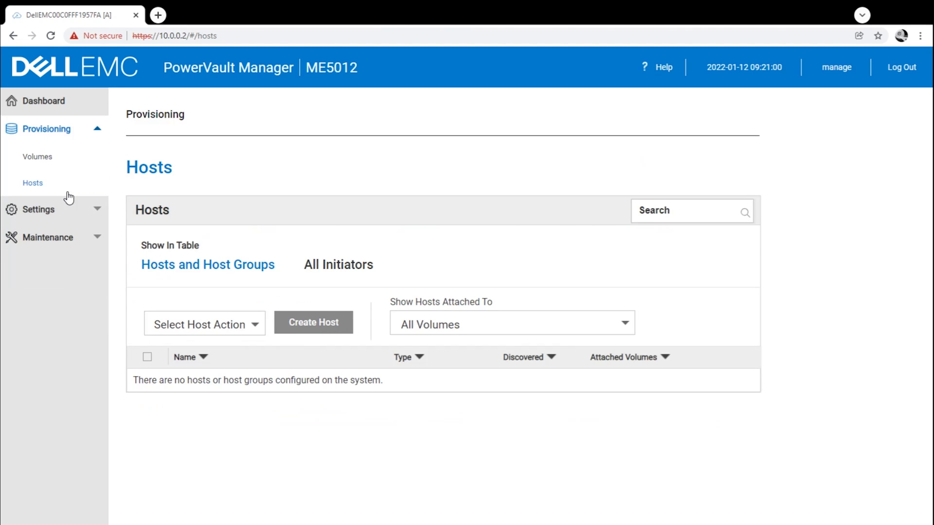
# Confirm the host and initiator lists are empty, then view Enclosure 0 on Maintenance > Hardware.
pyautogui.click(238, 328)
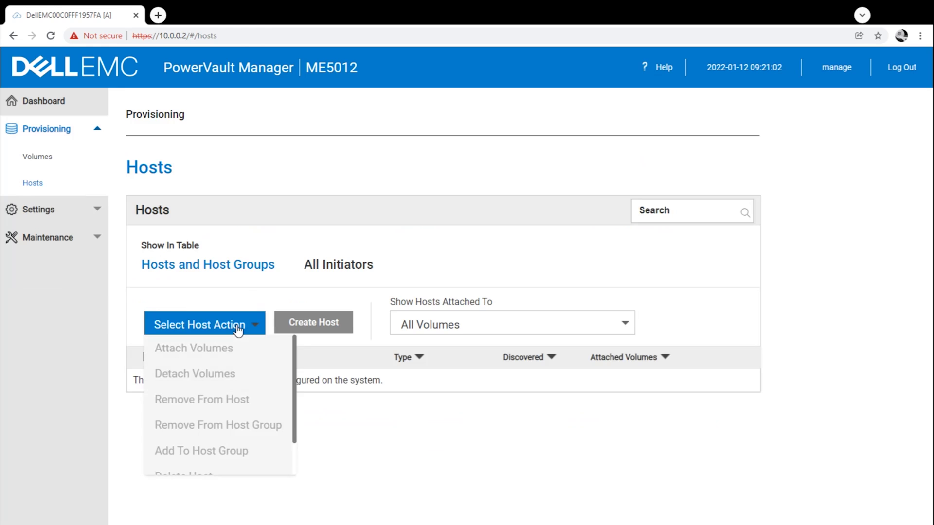
pyautogui.click(319, 265)
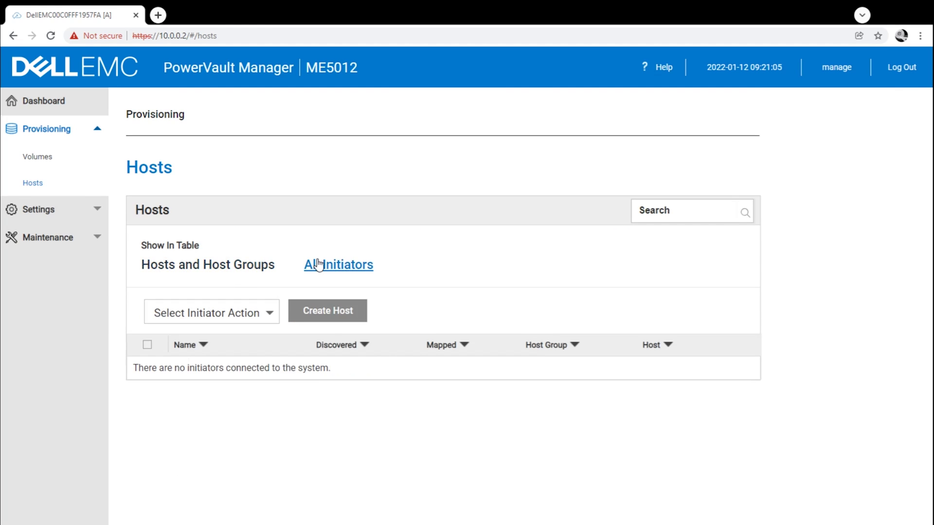
pyautogui.click(268, 313)
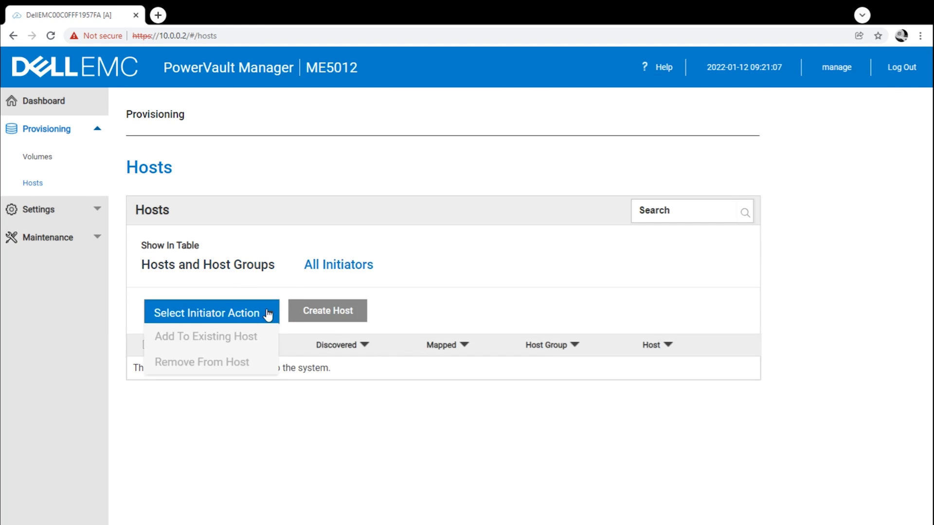
pyautogui.click(232, 313)
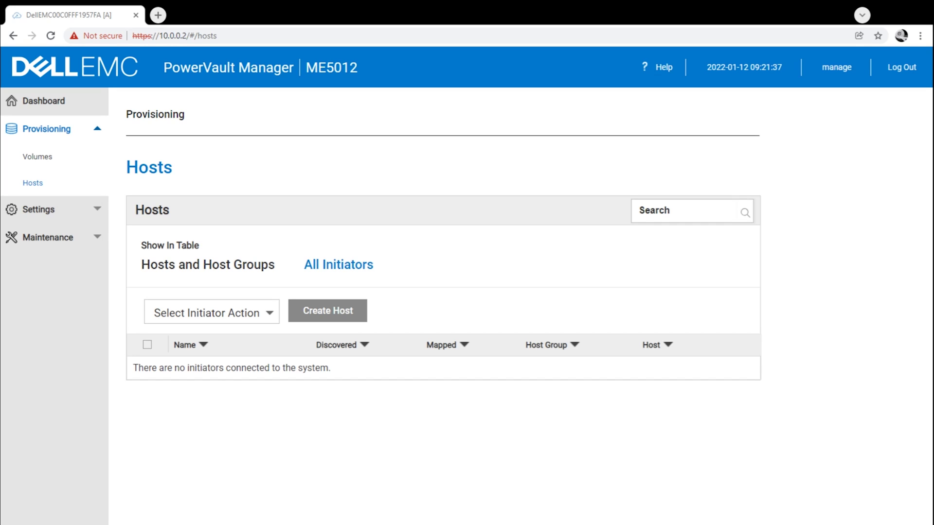
pyautogui.click(67, 237)
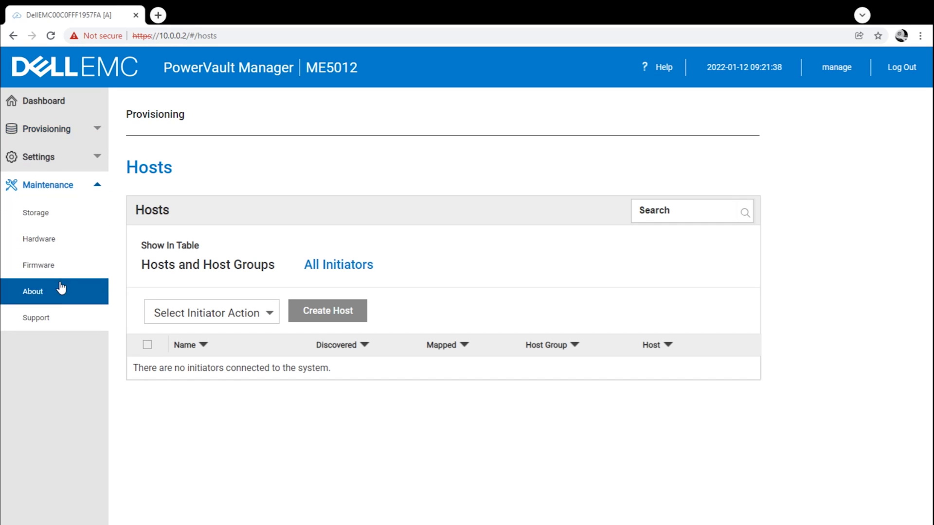
pyautogui.click(63, 245)
# Switch to the rear view and inspect ports A3, A2, A1, A0, B0, B1, B2 and B3.
pyautogui.scroll(-1, 262, 263)
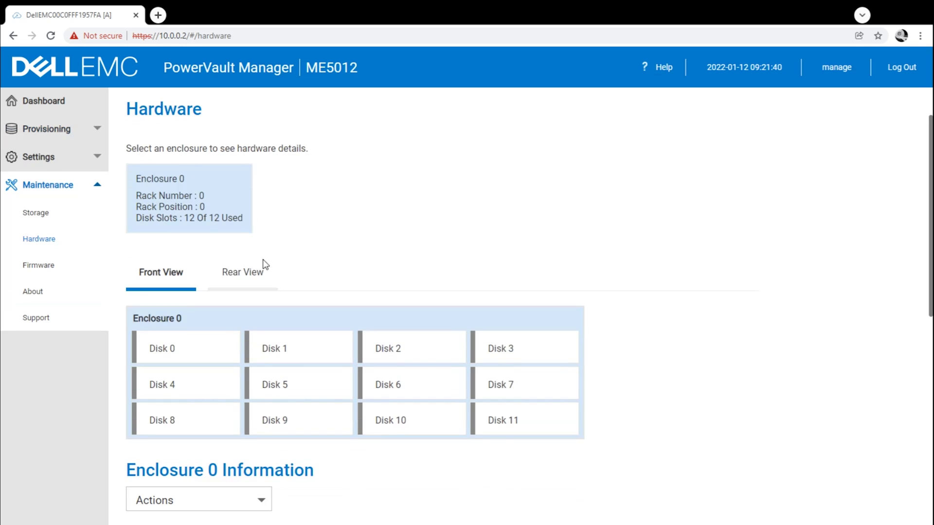
pyautogui.click(262, 263)
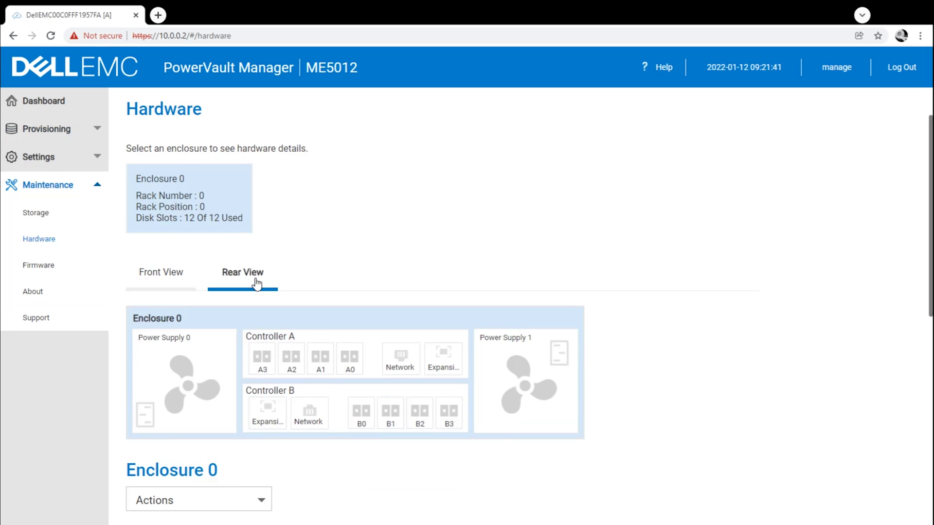
pyautogui.click(265, 363)
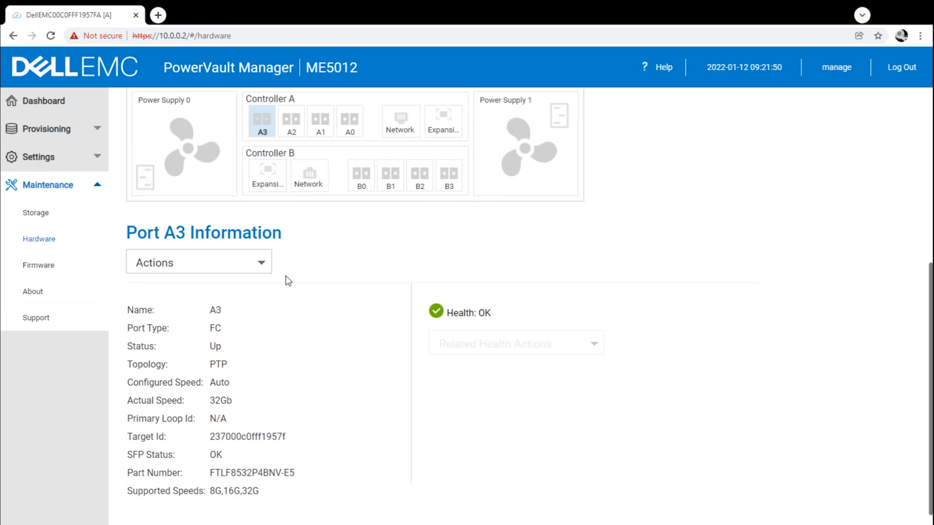
pyautogui.click(293, 124)
pyautogui.click(322, 126)
pyautogui.click(349, 122)
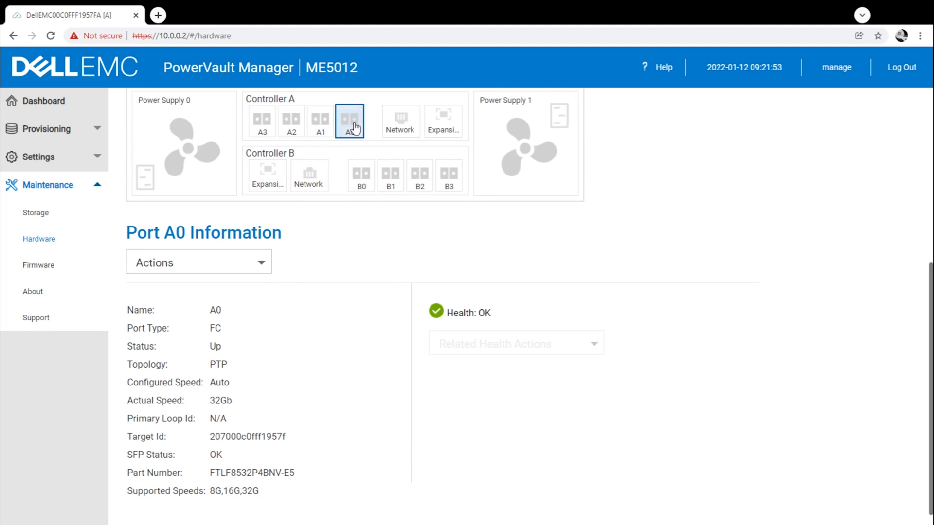
pyautogui.click(370, 187)
pyautogui.click(392, 185)
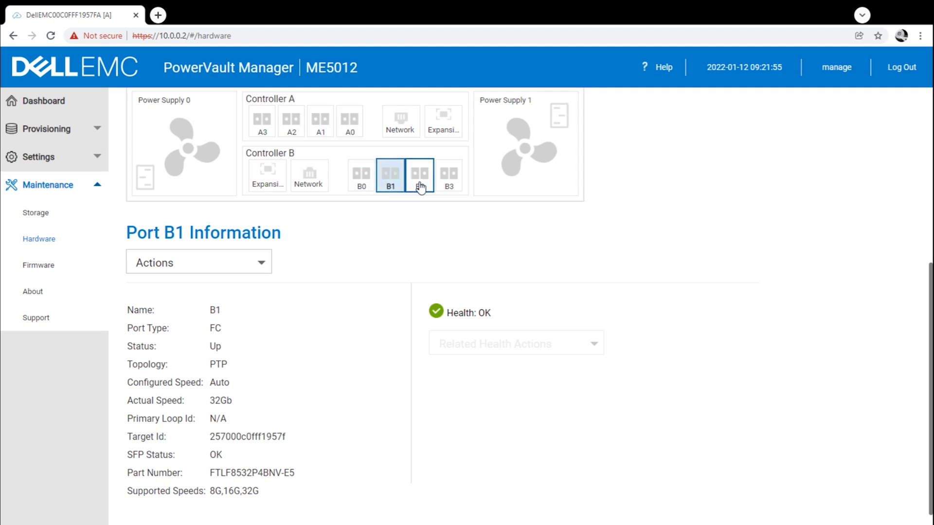
pyautogui.click(419, 184)
pyautogui.click(448, 187)
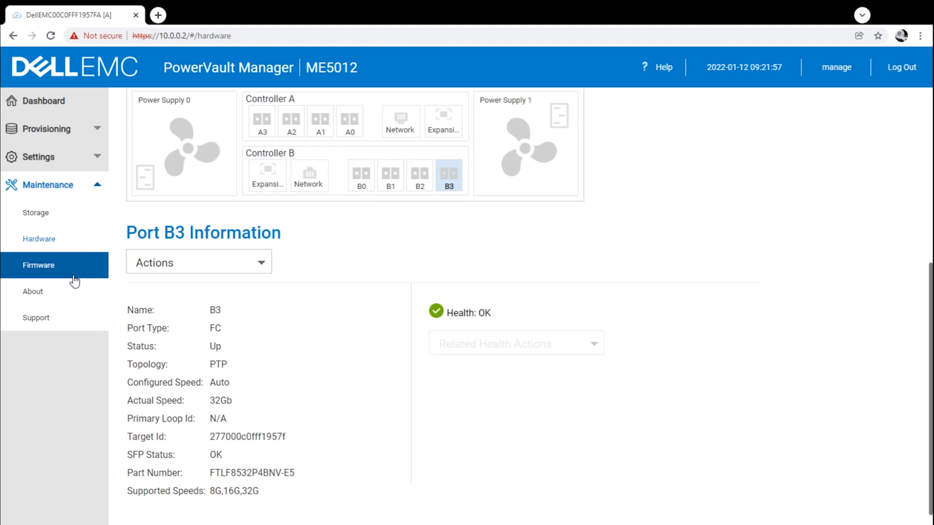
# Open the health alert's details and acknowledge the SupportAssist connectivity alert.
pyautogui.click(52, 110)
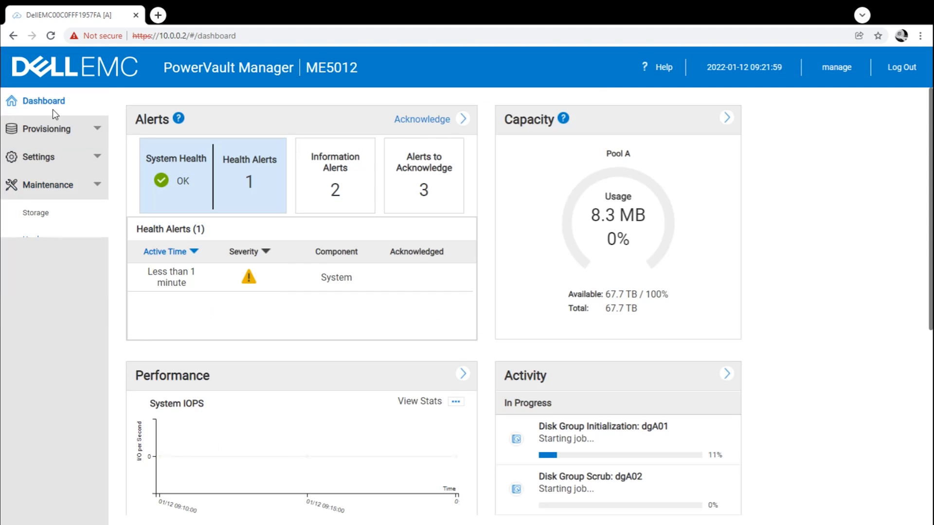
pyautogui.click(187, 278)
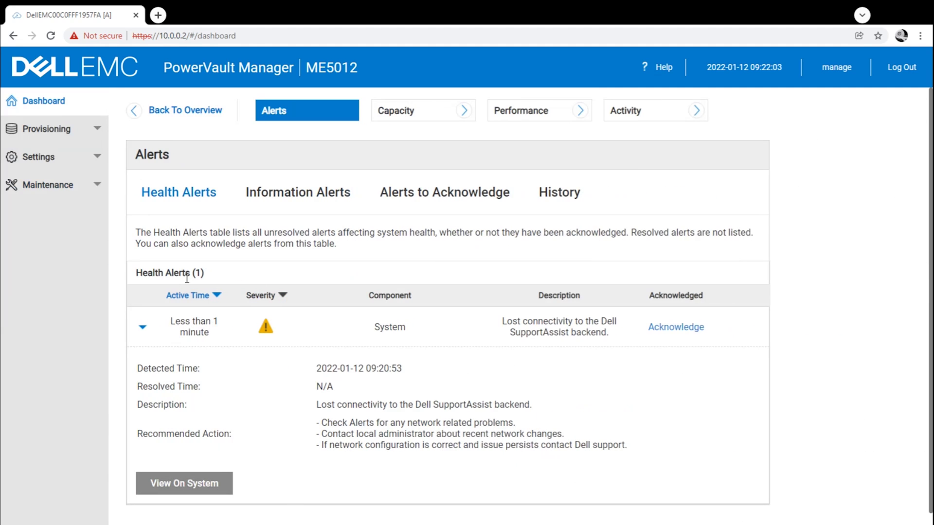
pyautogui.click(672, 327)
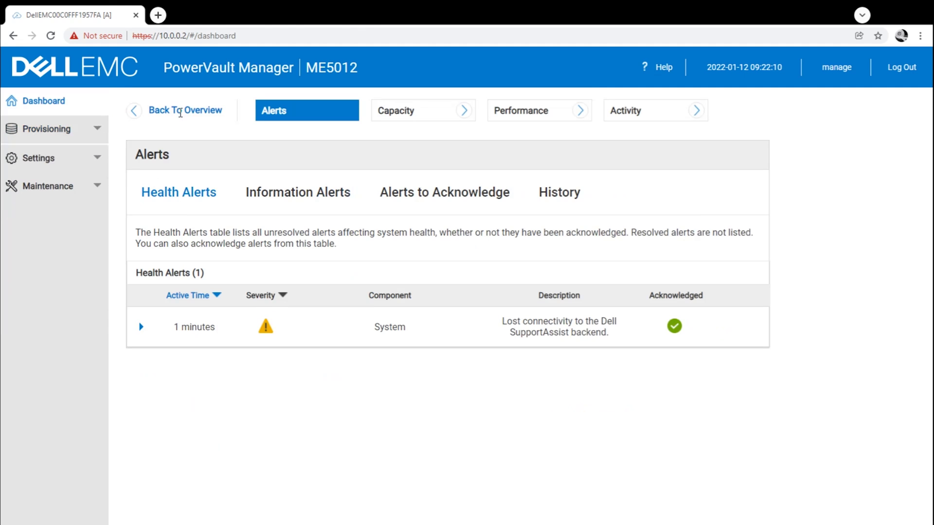
pyautogui.click(136, 110)
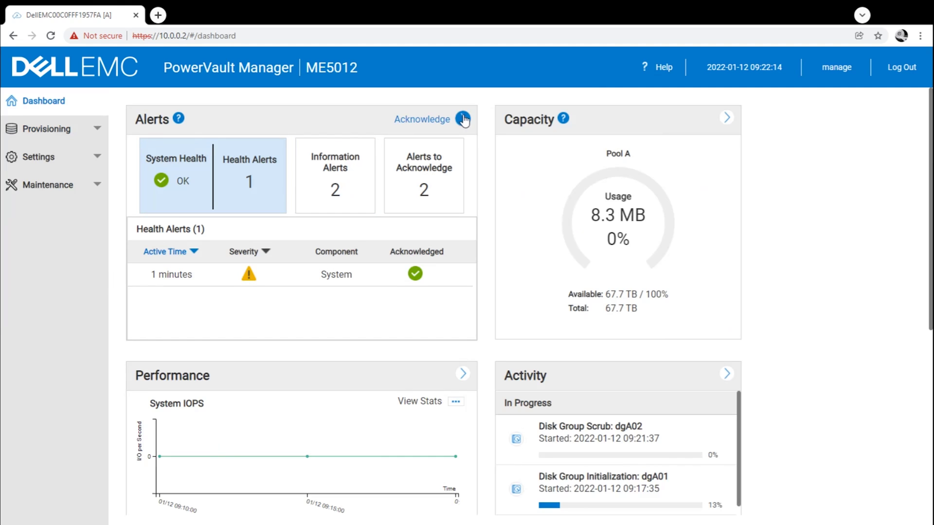
# Review the alerts still needing acknowledgement, return to the dashboard, and expand Settings.
pyautogui.click(424, 121)
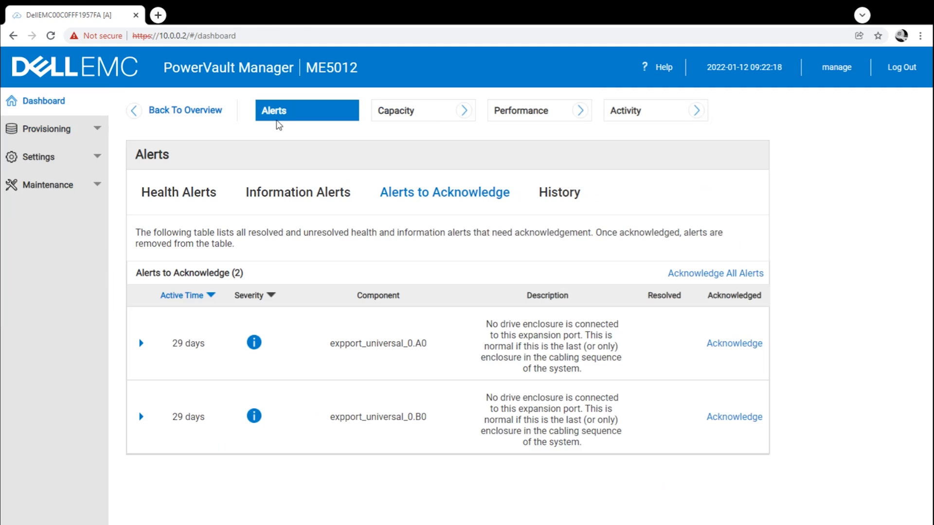
pyautogui.click(148, 113)
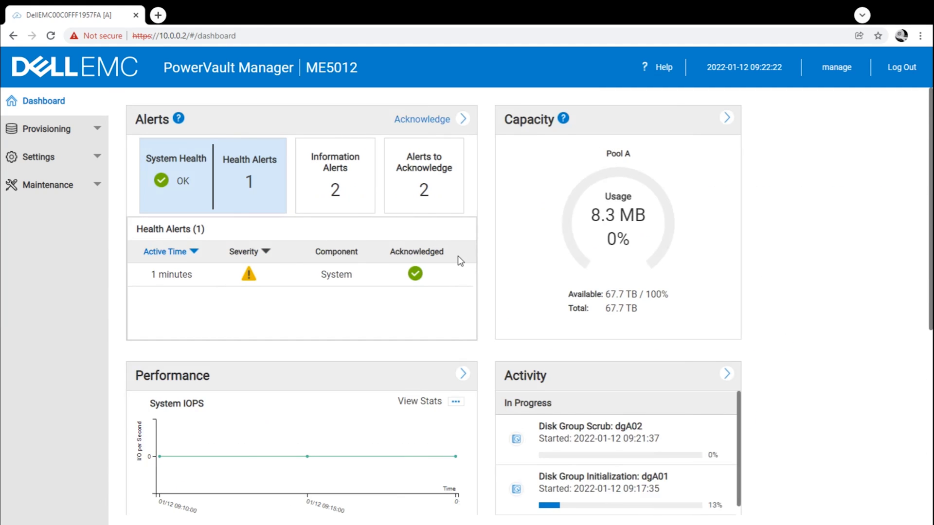
pyautogui.click(99, 165)
# Look over the Network settings and the Peer Connections page.
pyautogui.click(72, 193)
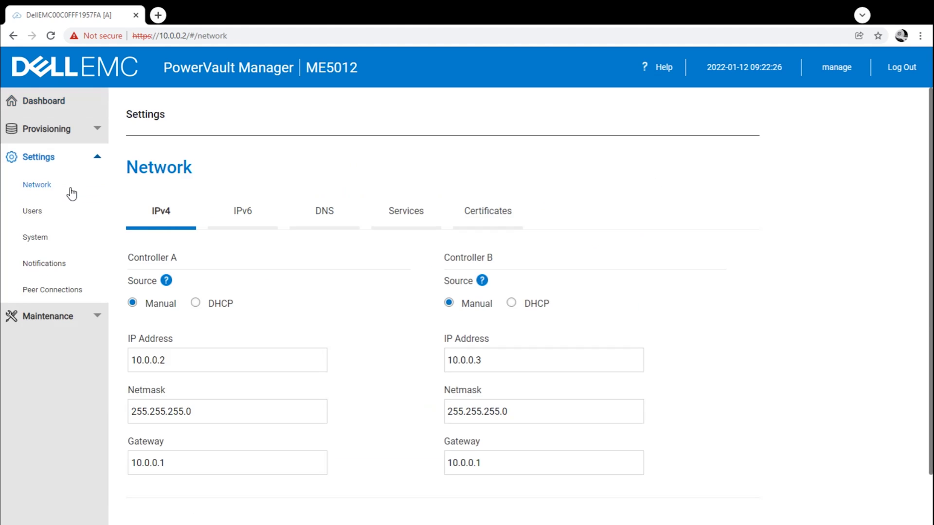
pyautogui.click(76, 287)
pyautogui.scroll(-5, 233, 295)
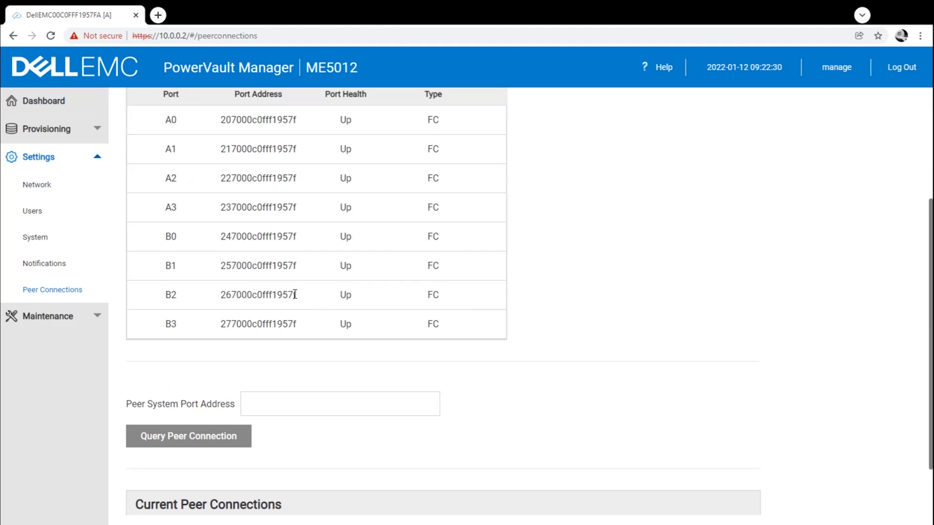
pyautogui.scroll(5, 251, 291)
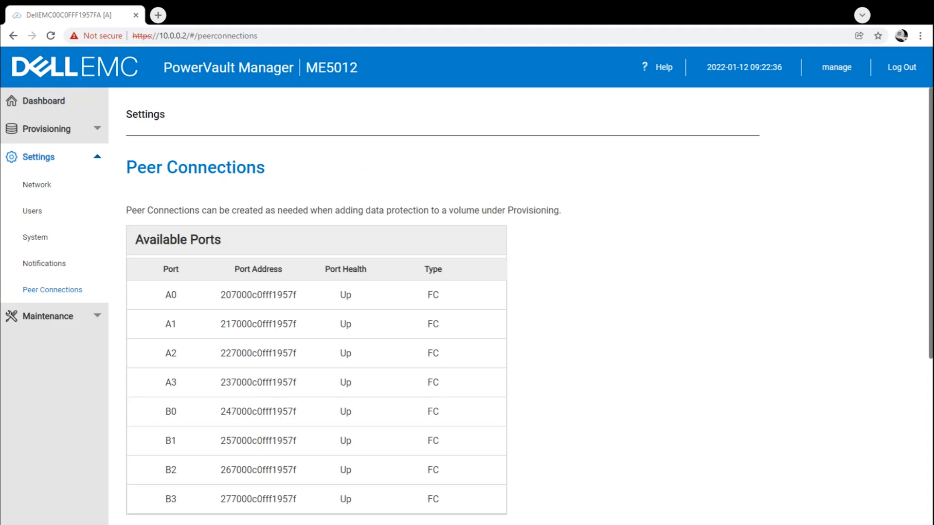
# Browse Notifications and Users, then review System Properties, briefly expanding the cache and disk sections.
pyautogui.click(54, 263)
pyautogui.click(57, 239)
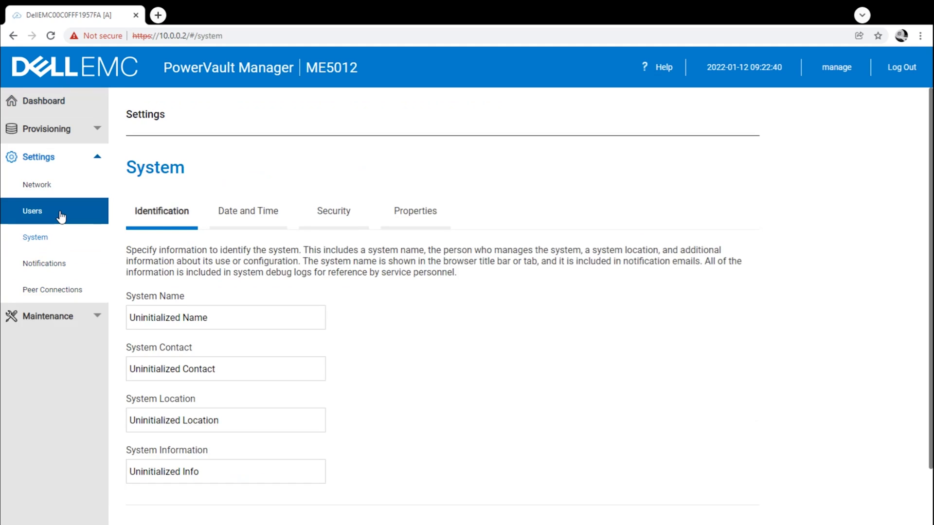
pyautogui.click(61, 217)
pyautogui.click(54, 240)
pyautogui.click(433, 227)
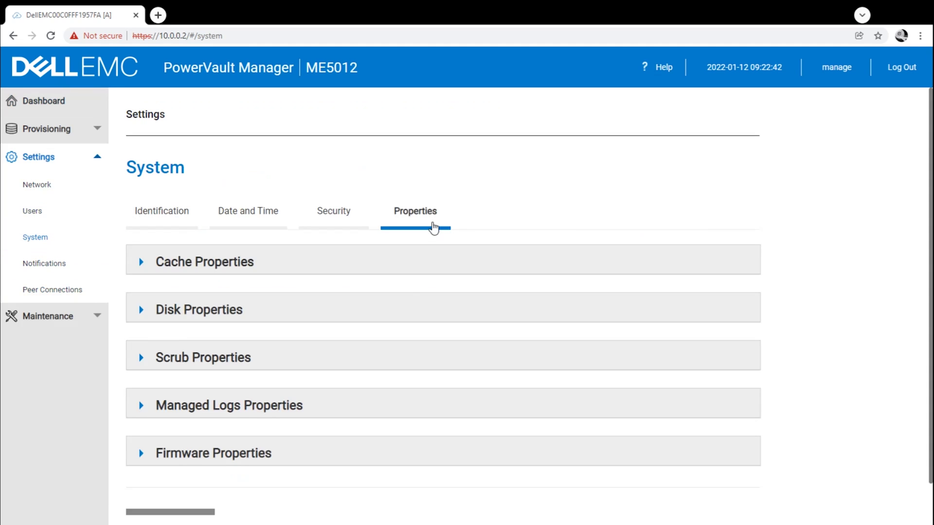
pyautogui.scroll(-1, 407, 286)
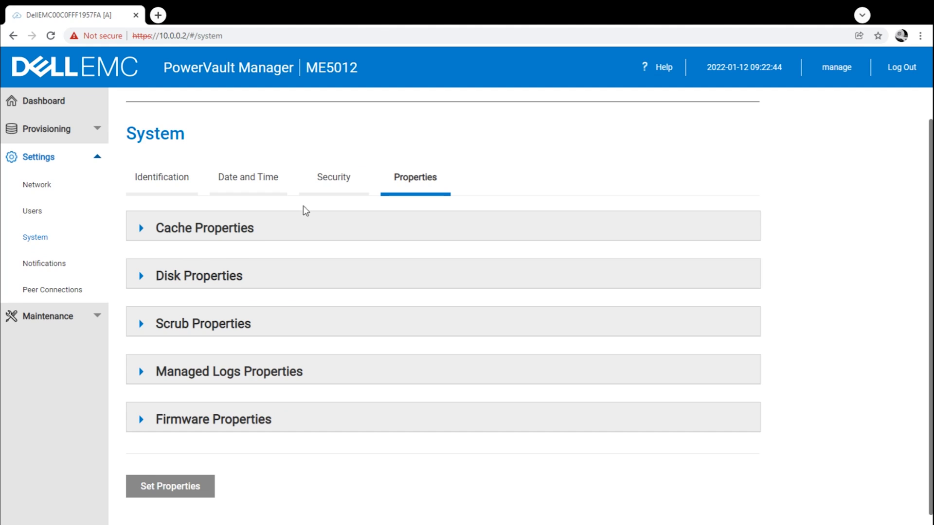
pyautogui.click(142, 229)
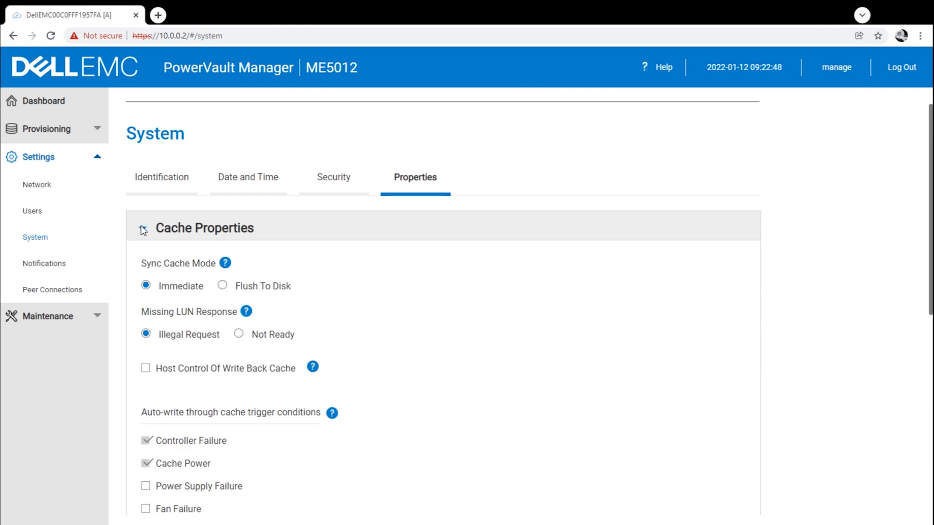
pyautogui.click(142, 229)
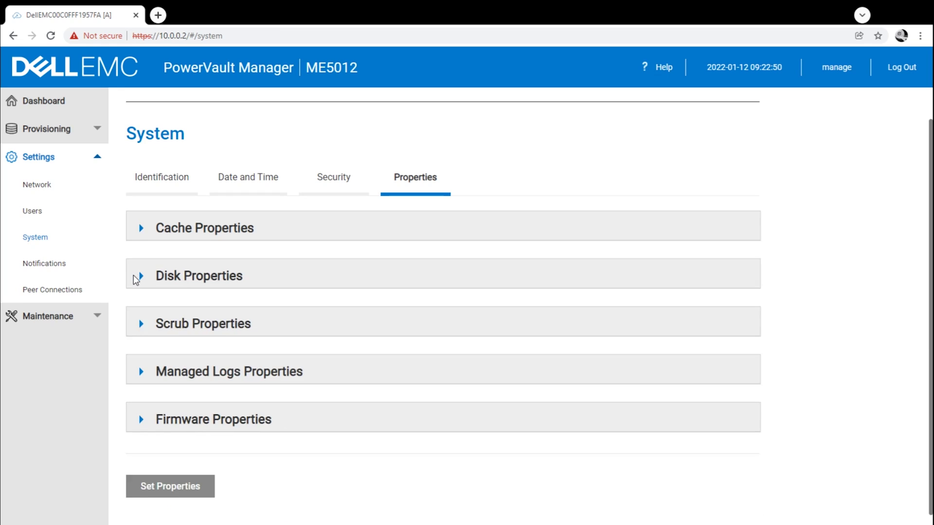
pyautogui.click(142, 278)
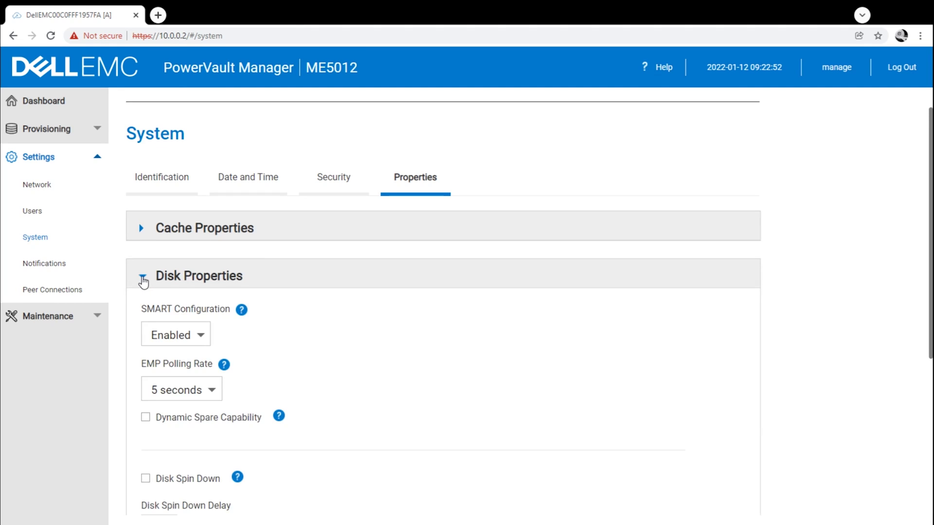
pyautogui.click(142, 278)
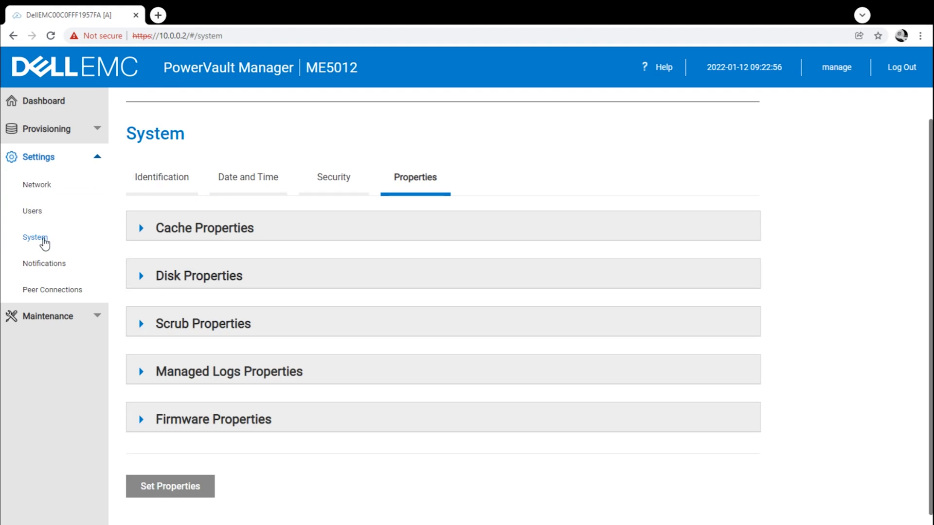
# Revisit Network settings, then Peer Connections listing FC ports A0–B3, all Up.
pyautogui.click(43, 190)
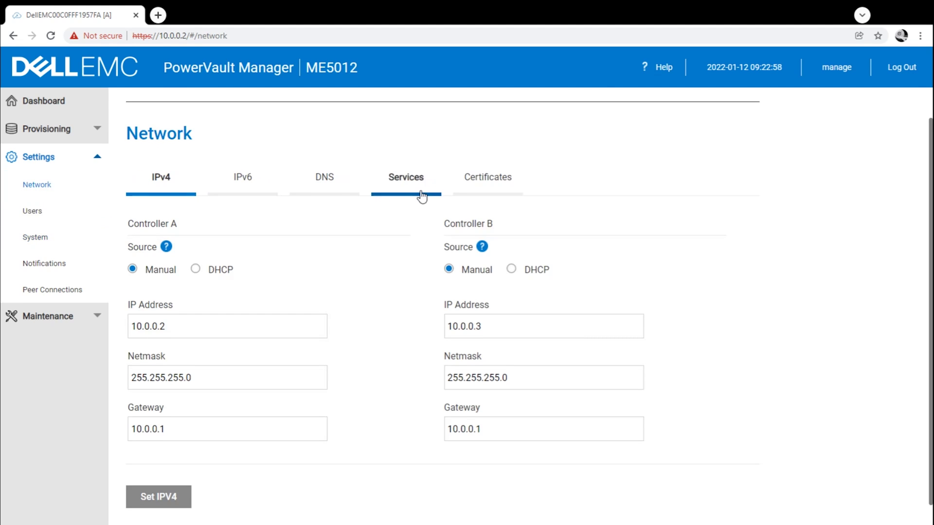
pyautogui.scroll(-1, 416, 210)
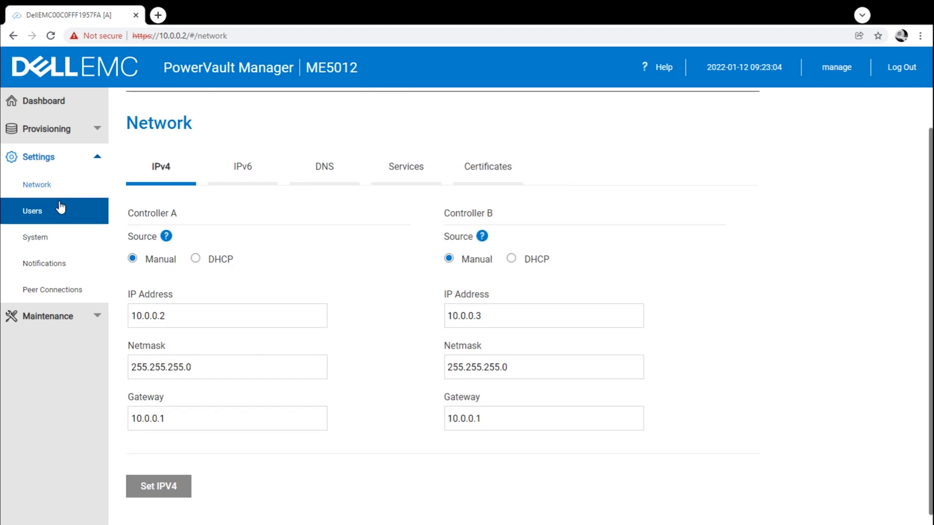
pyautogui.click(51, 289)
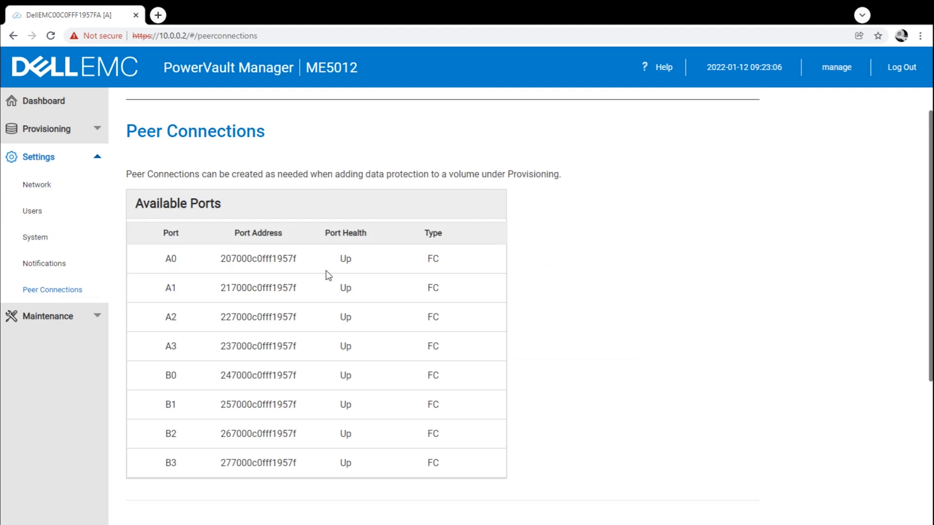
pyautogui.scroll(-4, 333, 249)
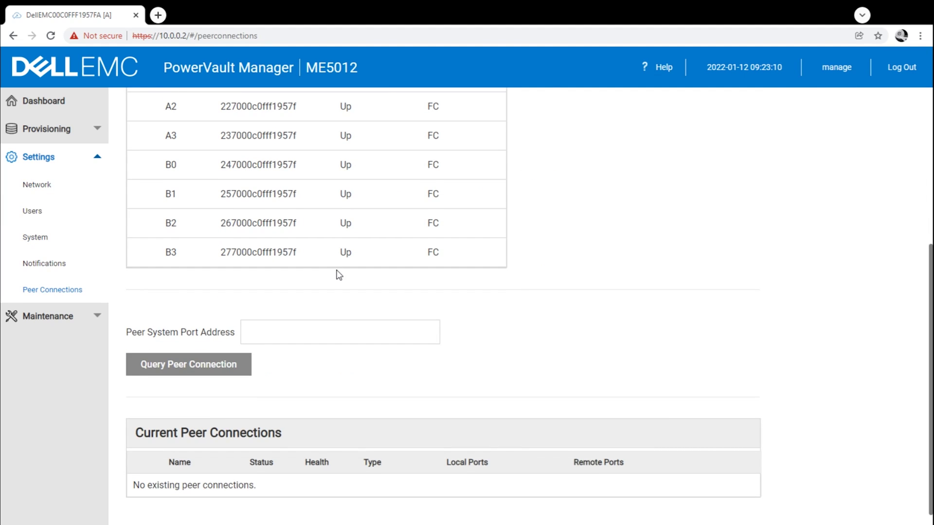
pyautogui.scroll(5, 339, 275)
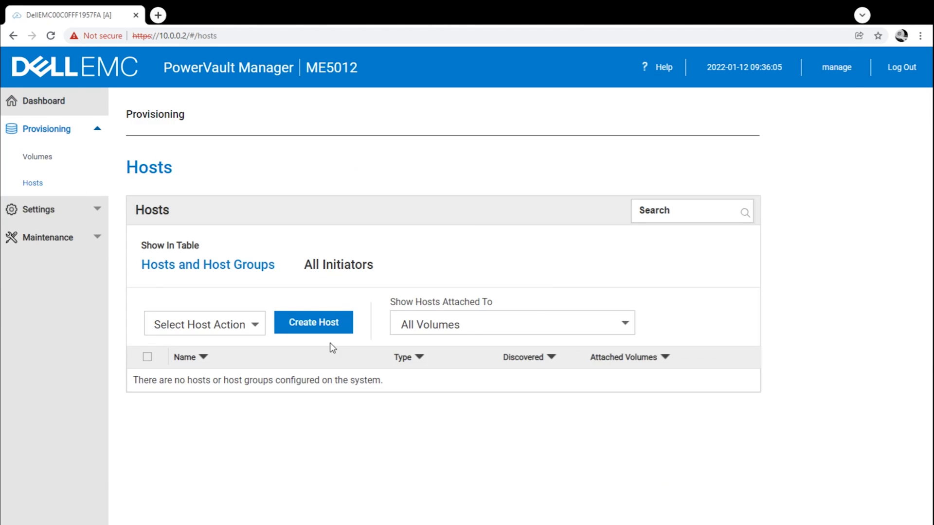
# Start a new host definition and add hosts r7401 and r7402, each with two initiators.
pyautogui.click(318, 323)
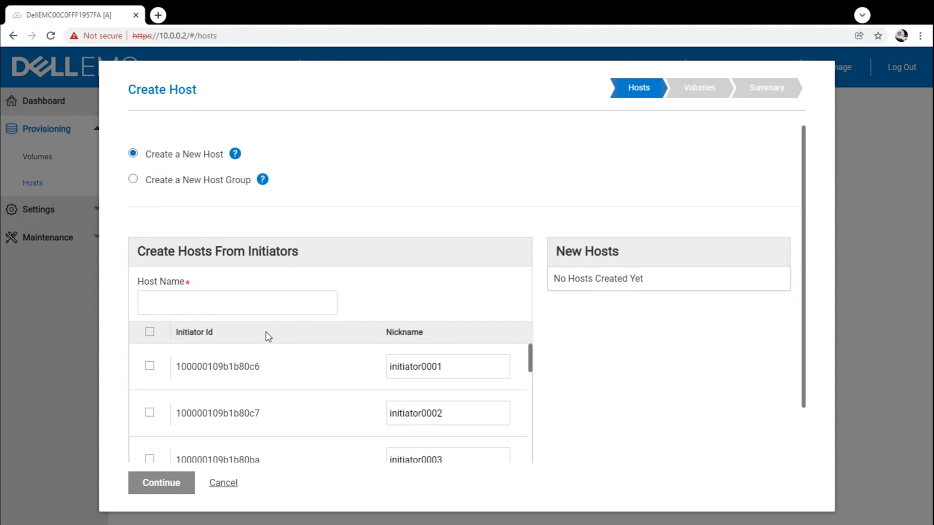
pyautogui.scroll(-12, 304, 405)
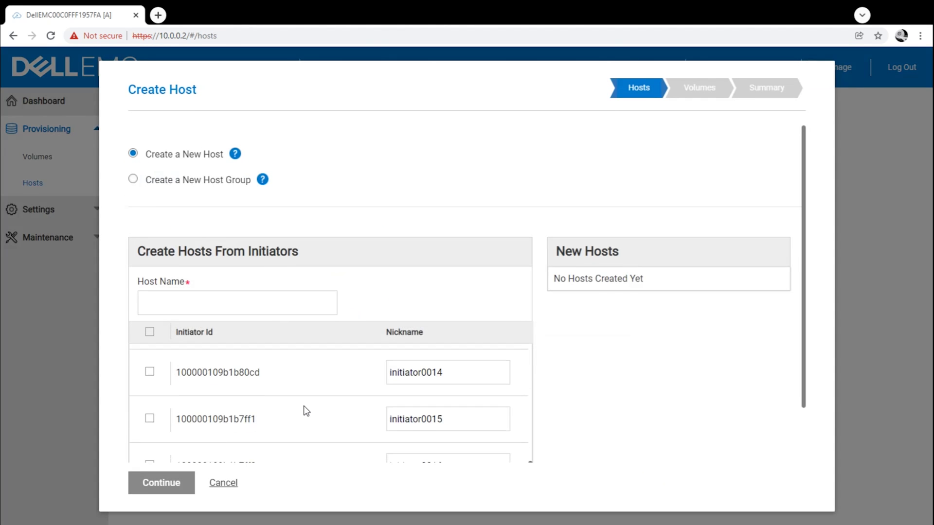
pyautogui.scroll(12, 305, 412)
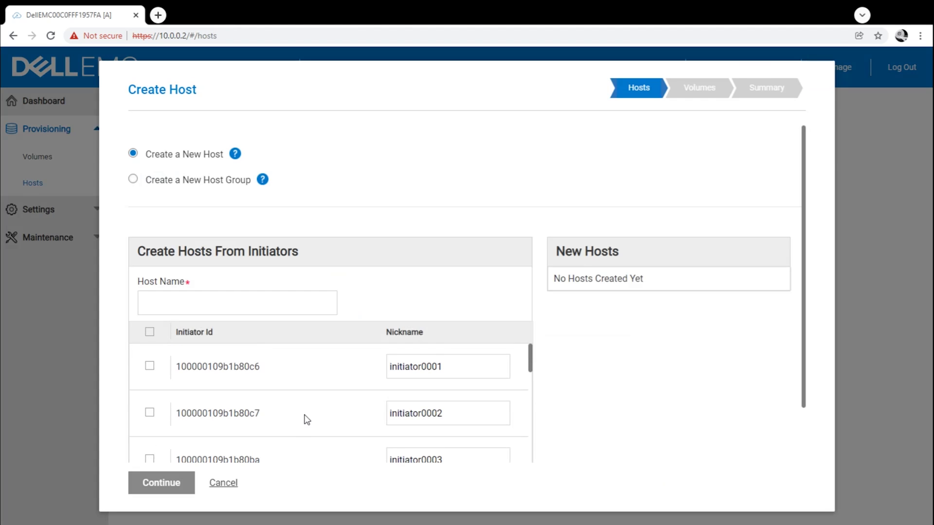
pyautogui.click(213, 306)
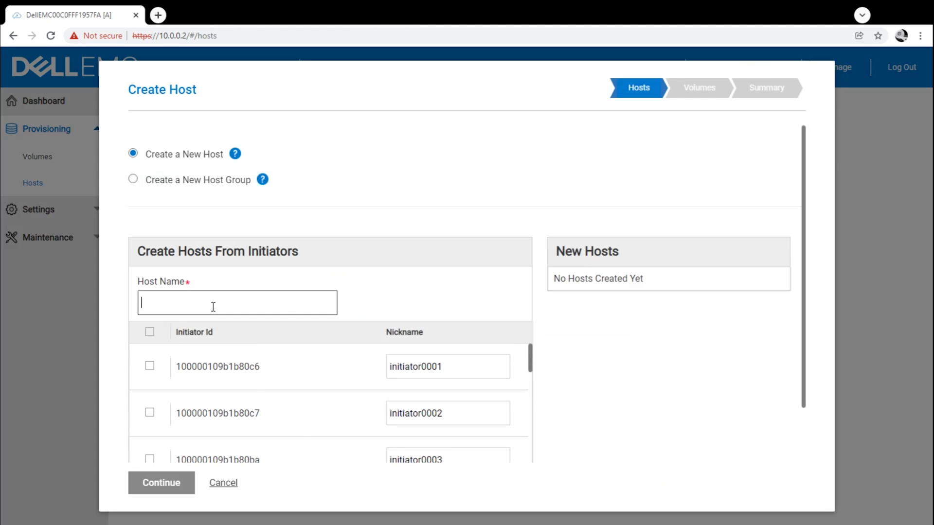
pyautogui.write('r7401')
pyautogui.click(149, 367)
pyautogui.click(150, 414)
pyautogui.scroll(-14, 330, 431)
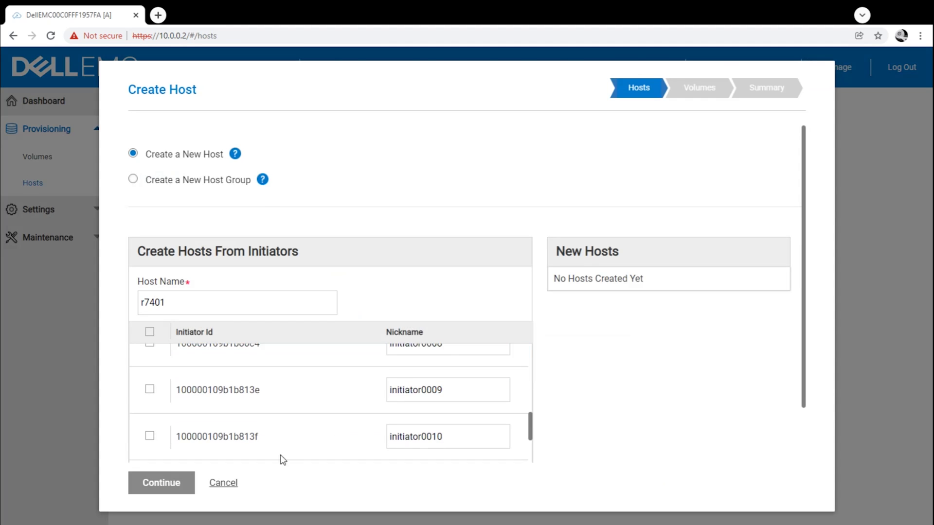
pyautogui.click(224, 443)
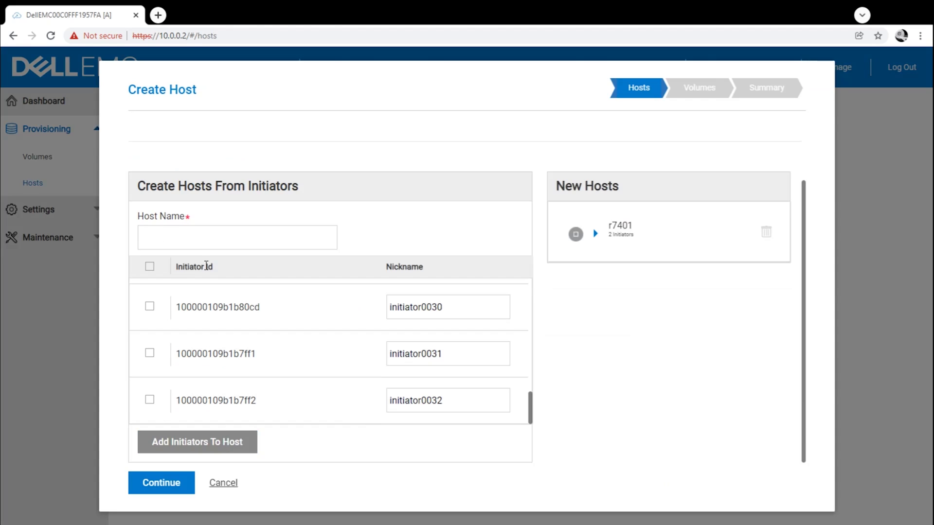
pyautogui.click(204, 245)
pyautogui.write('r7402')
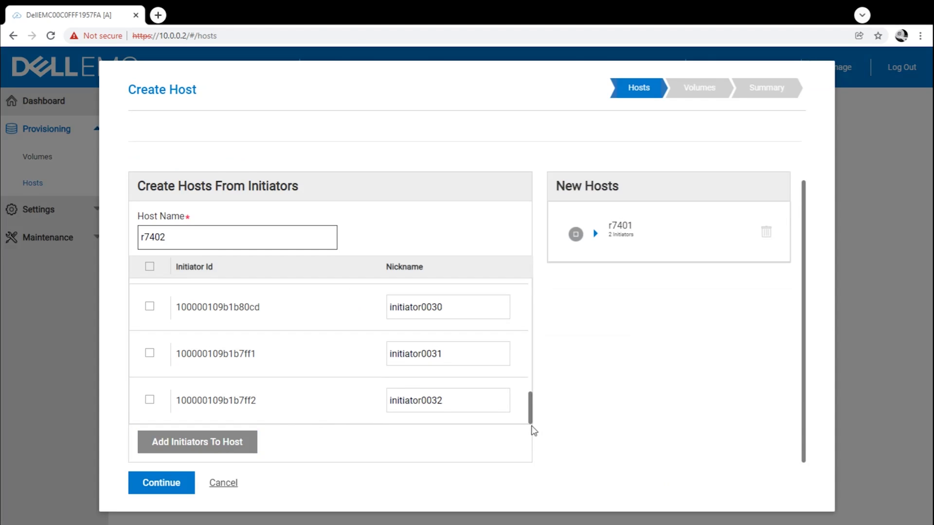
pyautogui.moveTo(531, 432); pyautogui.dragTo(530, 295)
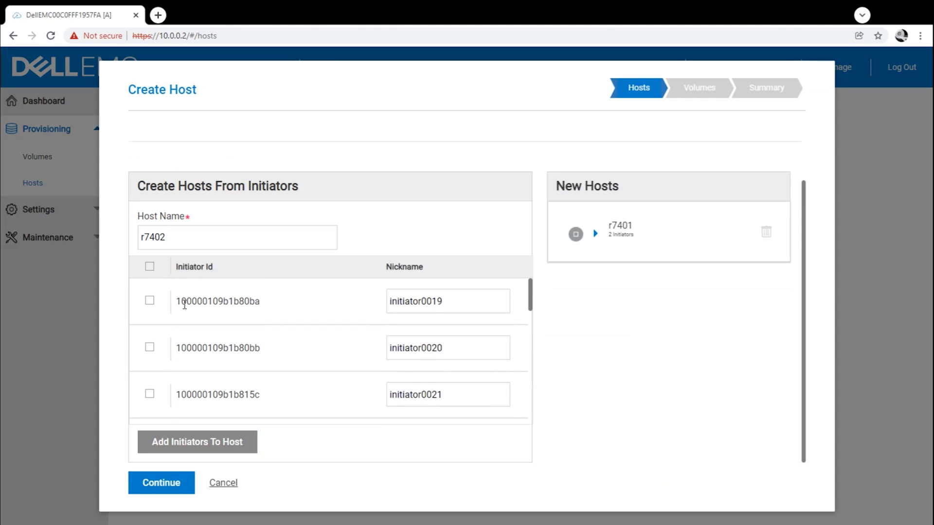
pyautogui.click(151, 301)
pyautogui.click(150, 349)
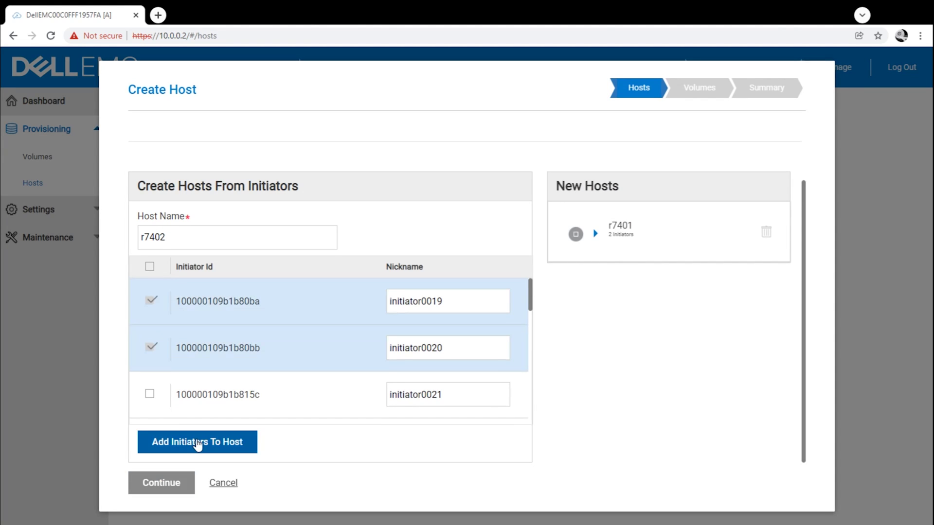
pyautogui.click(203, 442)
# Add hosts r7403 and r7404, each with two initiators.
pyautogui.click(214, 239)
pyautogui.write('r7403')
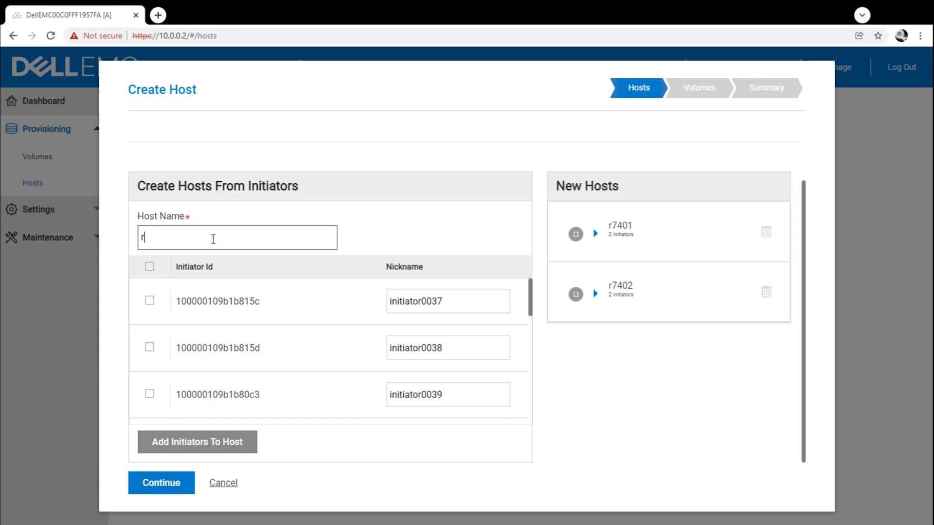
pyautogui.click(150, 299)
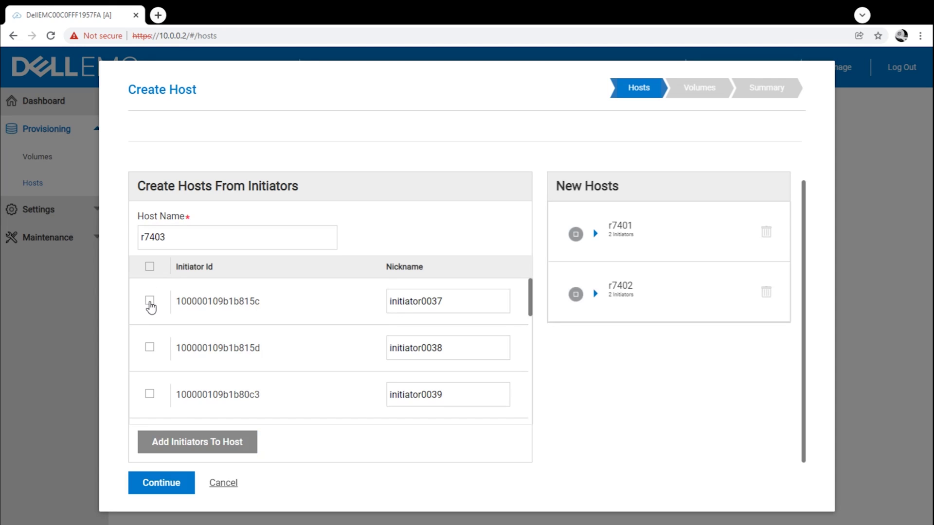
pyautogui.click(149, 347)
pyautogui.click(202, 452)
pyautogui.click(184, 234)
pyautogui.write('r7404')
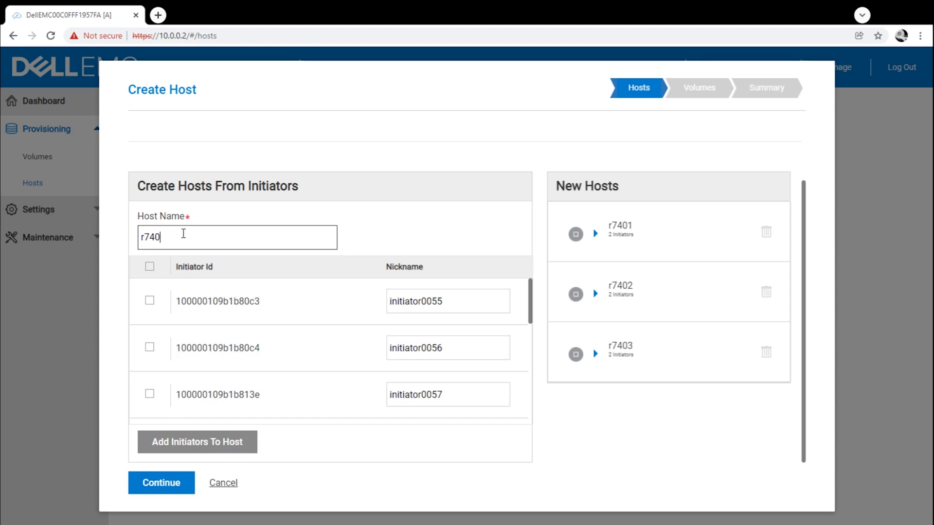
pyautogui.click(151, 302)
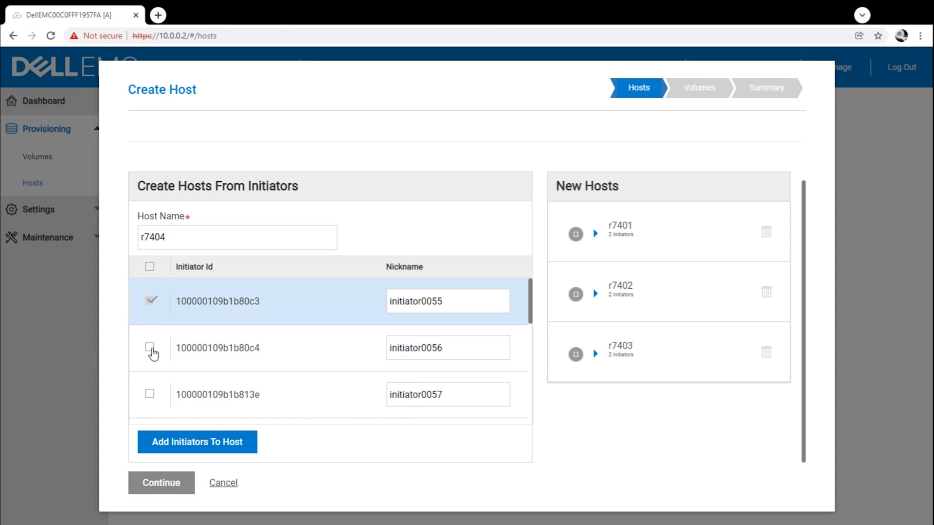
pyautogui.click(149, 347)
pyautogui.click(219, 443)
# Add hosts r7405 and r7406, each with two initiators.
pyautogui.click(184, 246)
pyautogui.write('r7405')
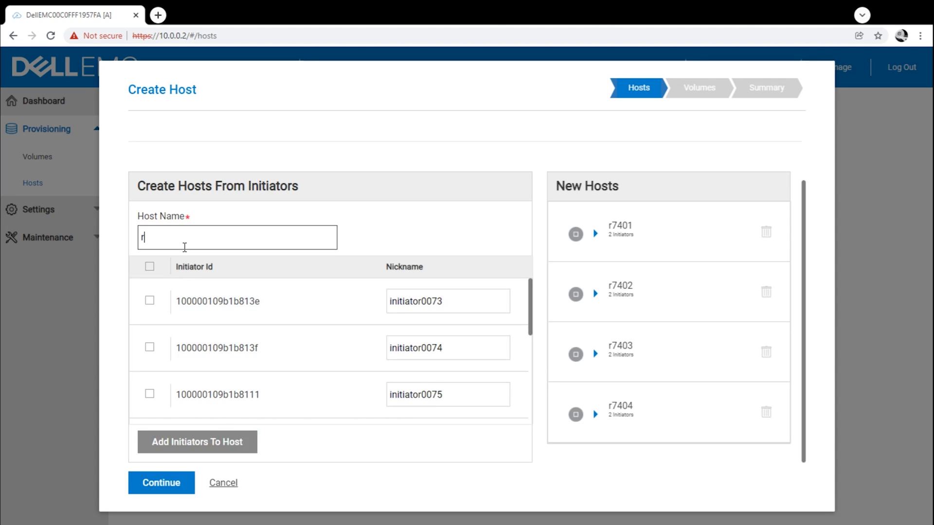
pyautogui.click(150, 300)
pyautogui.click(150, 347)
pyautogui.click(190, 442)
pyautogui.click(180, 238)
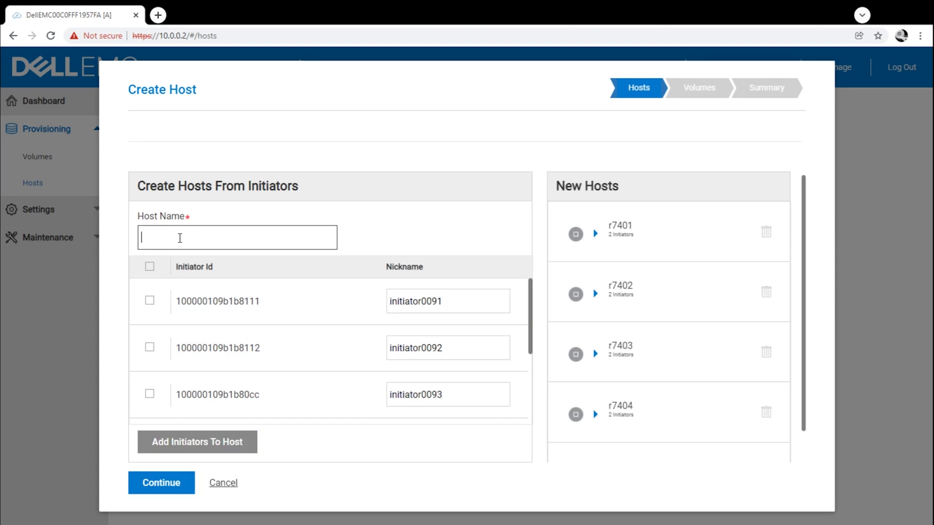
pyautogui.write('r7406')
pyautogui.click(149, 300)
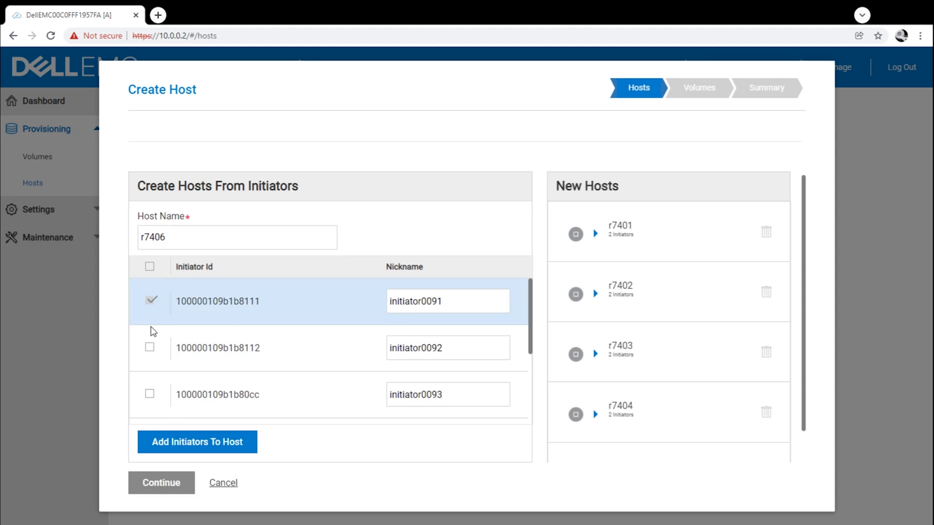
pyautogui.click(149, 347)
pyautogui.click(184, 449)
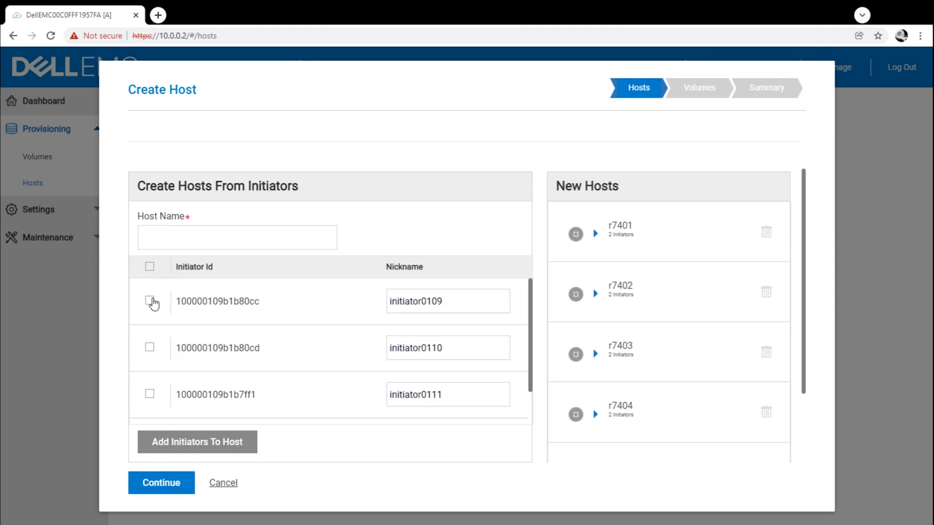
# Add hosts r7407 and r7408 with their initiator pairs and continue to the Volumes step.
pyautogui.click(158, 233)
pyautogui.write('r7407')
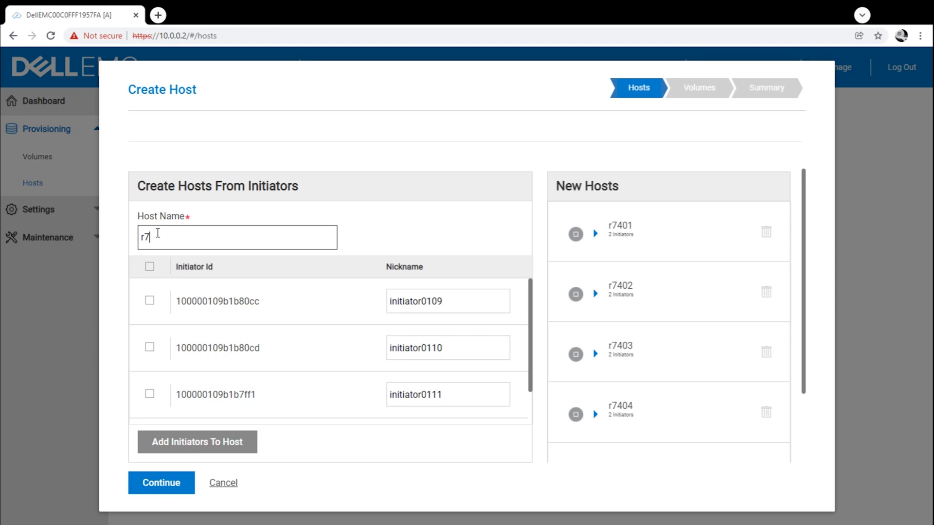
pyautogui.click(149, 300)
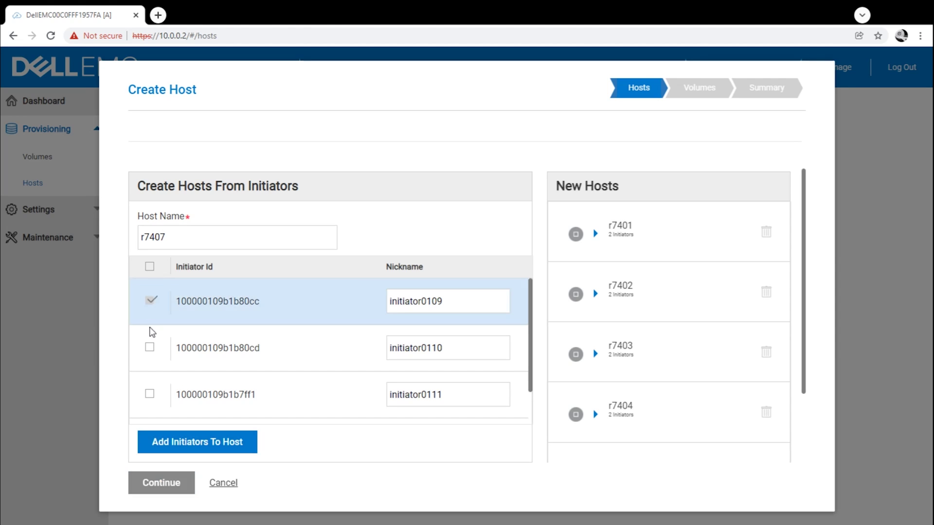
pyautogui.click(149, 348)
pyautogui.click(178, 444)
pyautogui.click(170, 244)
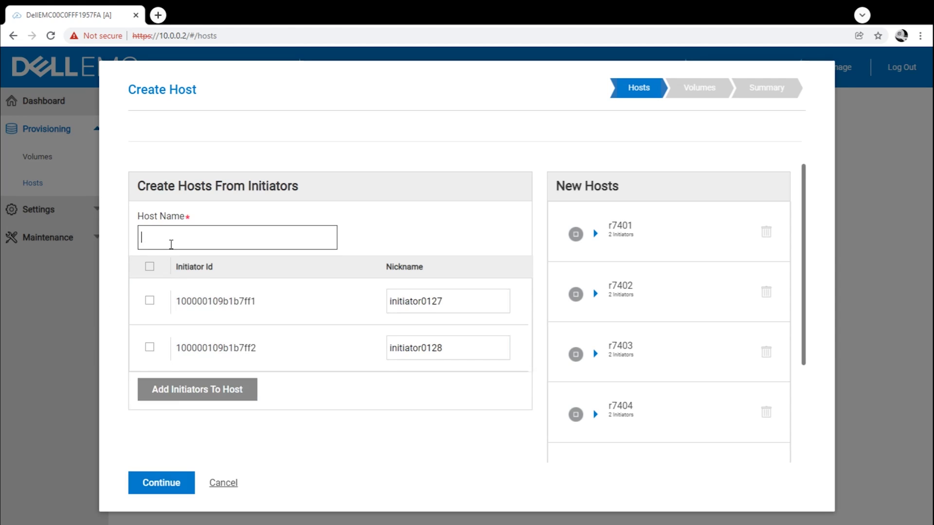
pyautogui.write('r7408')
pyautogui.click(151, 300)
pyautogui.click(150, 347)
pyautogui.click(171, 390)
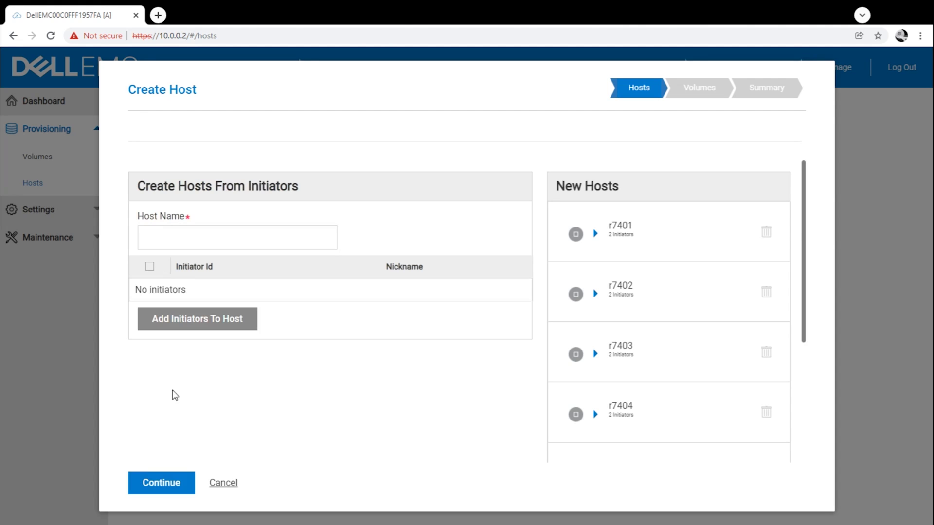
pyautogui.click(162, 483)
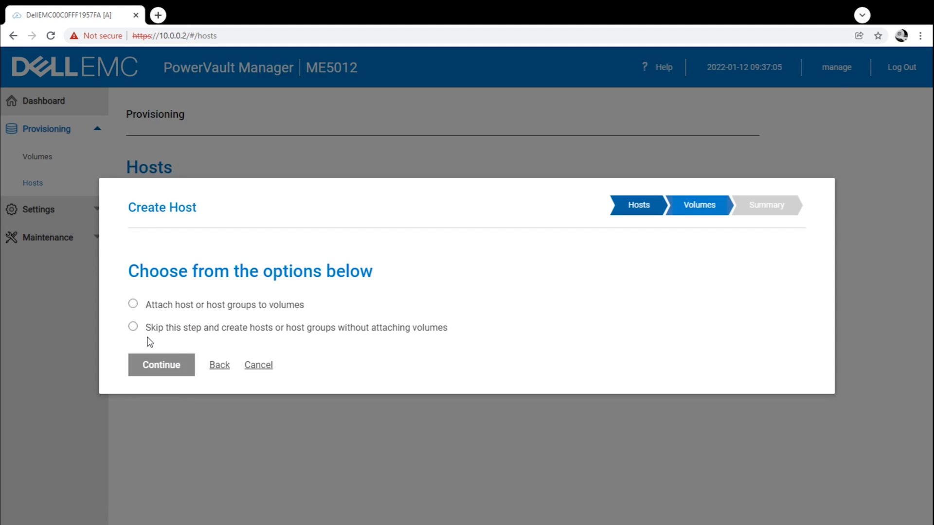
# Skip volume attachment, confirm the summary to create hosts r7401–r7408, and dismiss the success message.
pyautogui.click(135, 328)
pyautogui.click(145, 366)
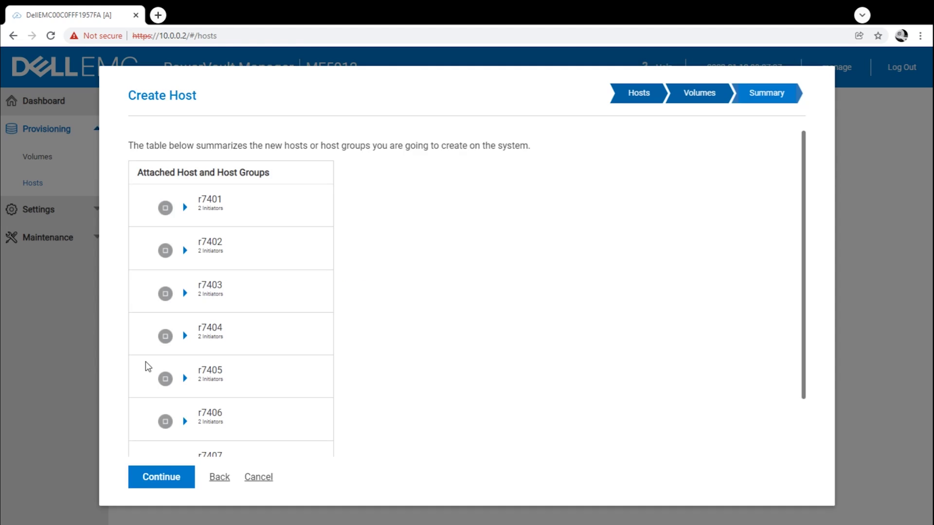
pyautogui.click(174, 485)
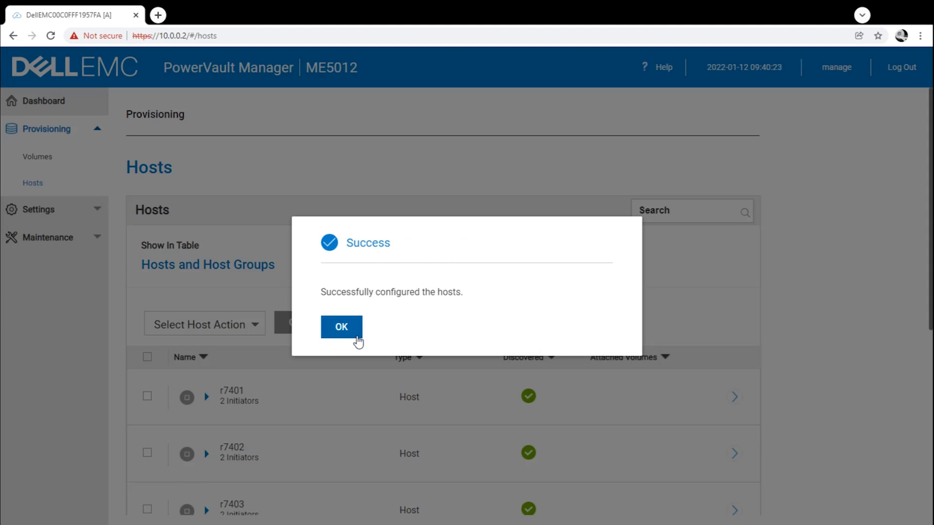
pyautogui.click(354, 336)
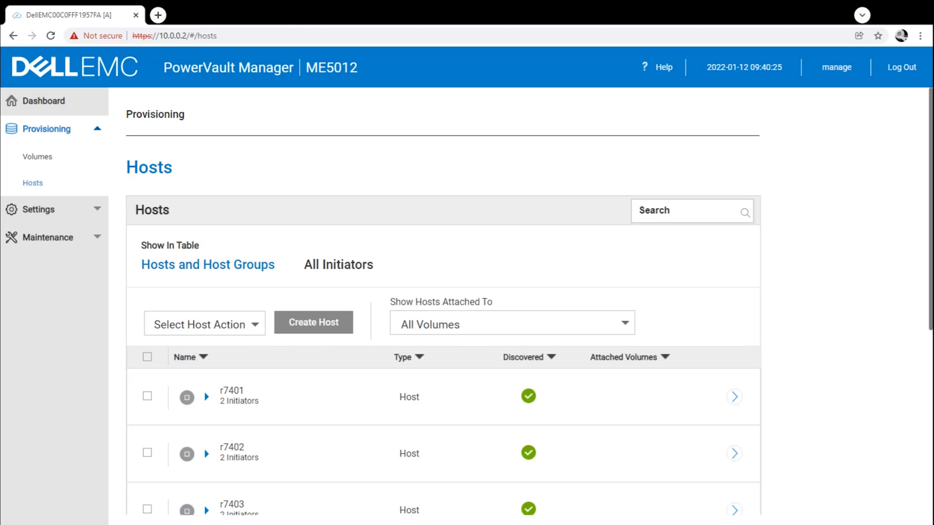
# Check the new hosts in the Hosts table, then open the empty Volumes page's action list.
pyautogui.scroll(-7, 167, 406)
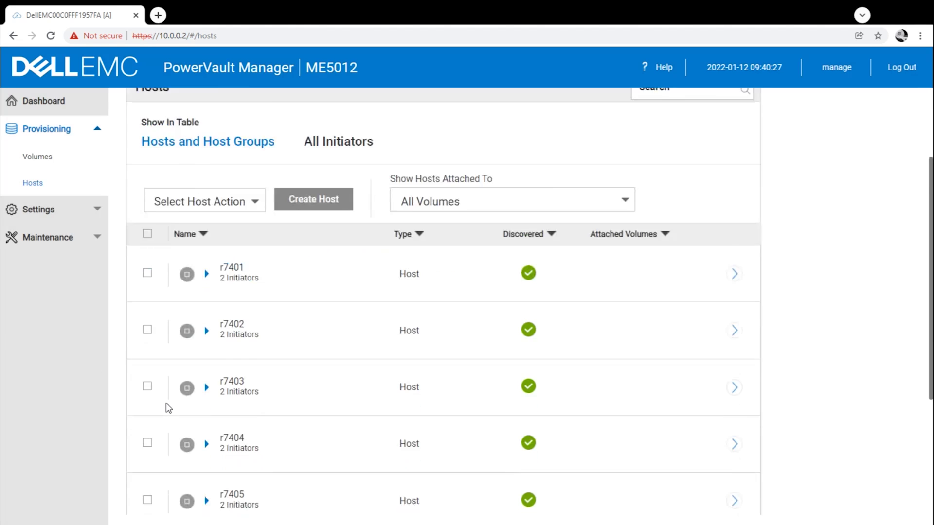
pyautogui.scroll(7, 174, 414)
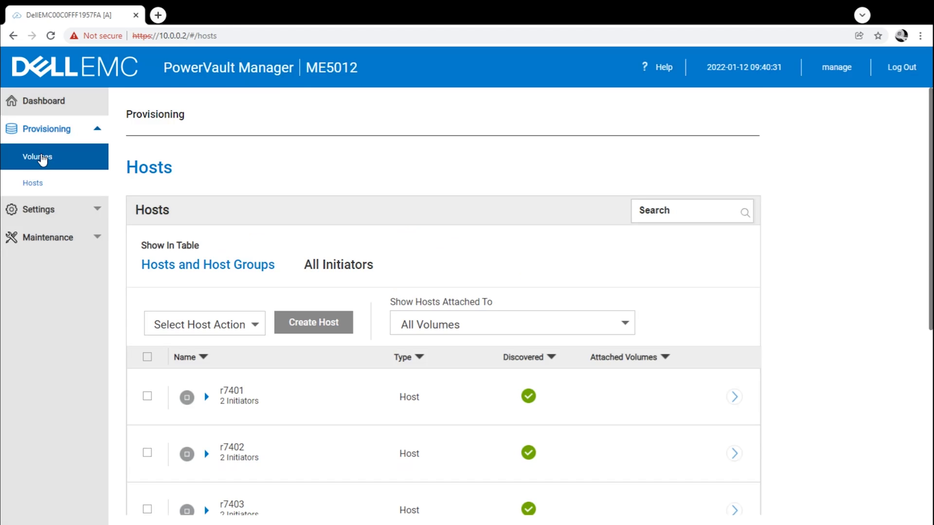
pyautogui.click(43, 159)
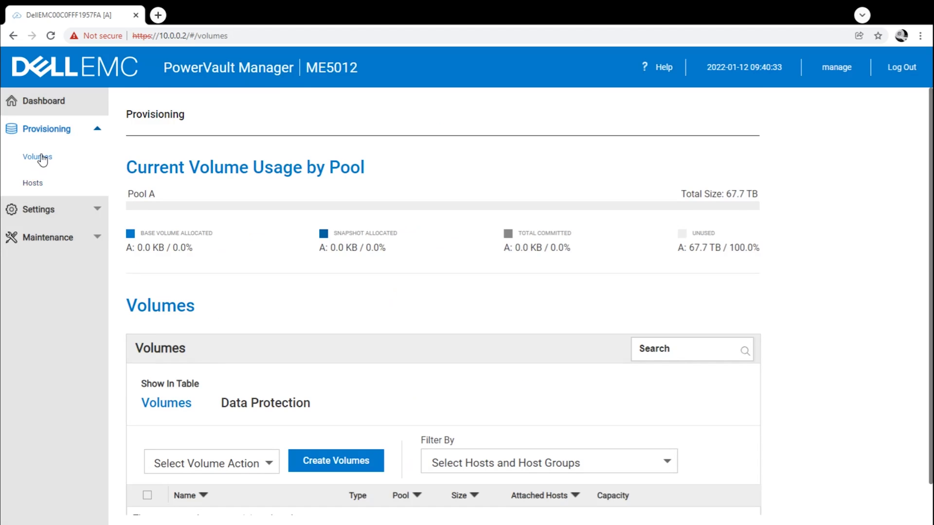
pyautogui.scroll(-1, 196, 354)
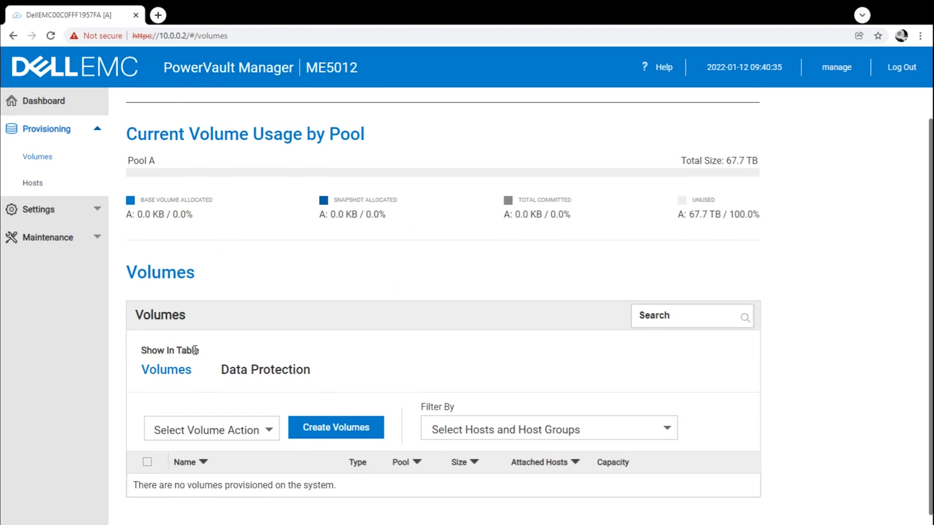
pyautogui.click(264, 432)
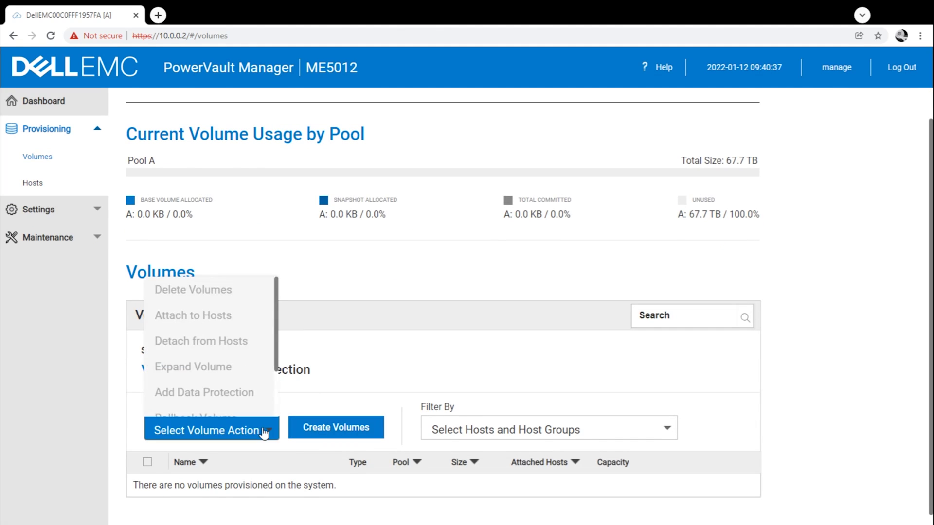
# Define a 2500 GB volume named Volume1 in Pool A and add it to the list.
pyautogui.click(316, 429)
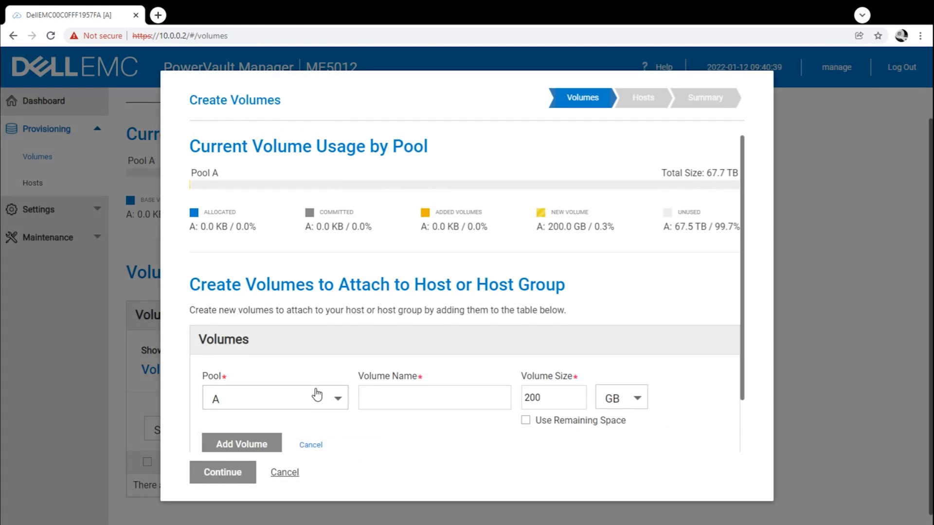
pyautogui.scroll(-1, 365, 375)
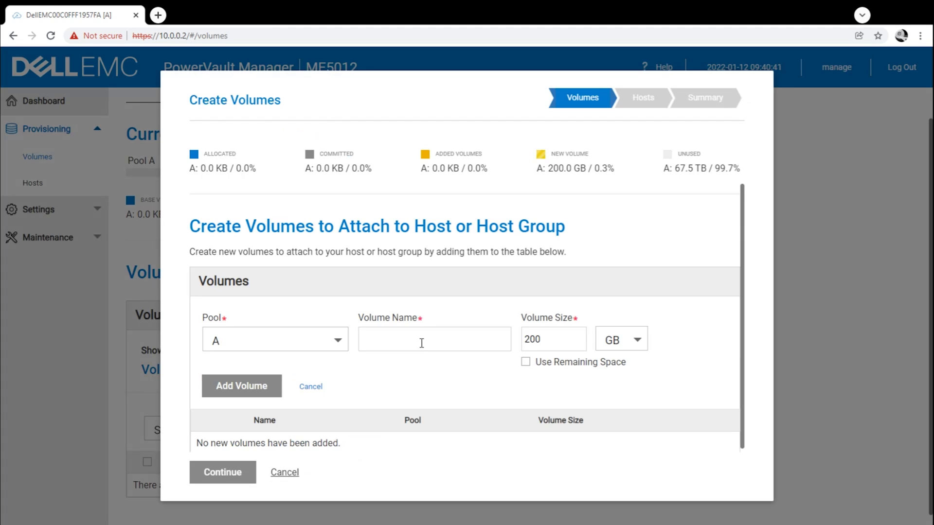
pyautogui.click(421, 343)
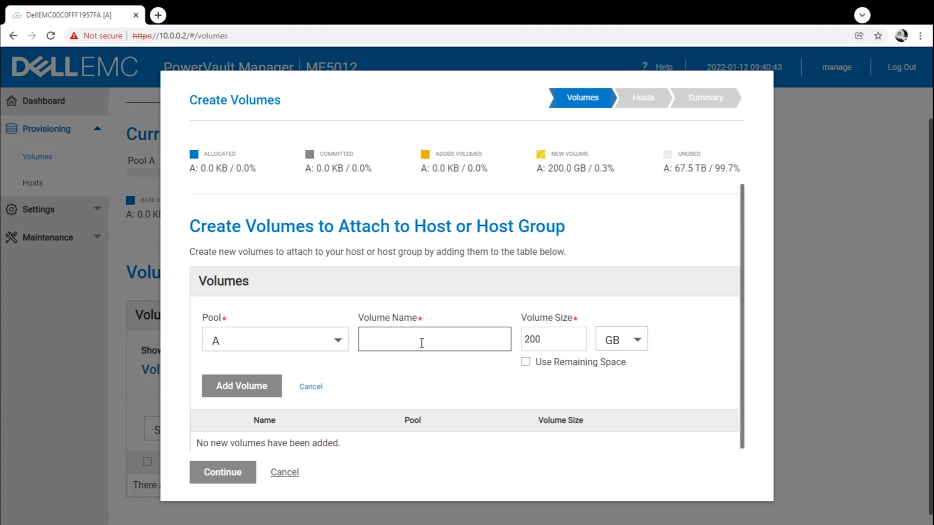
pyautogui.write('Volume1')
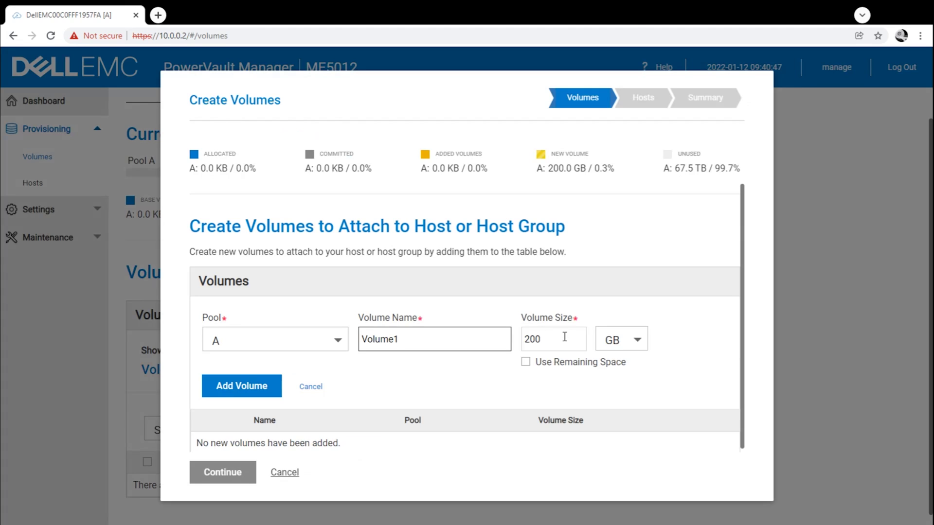
pyautogui.press('Tab')
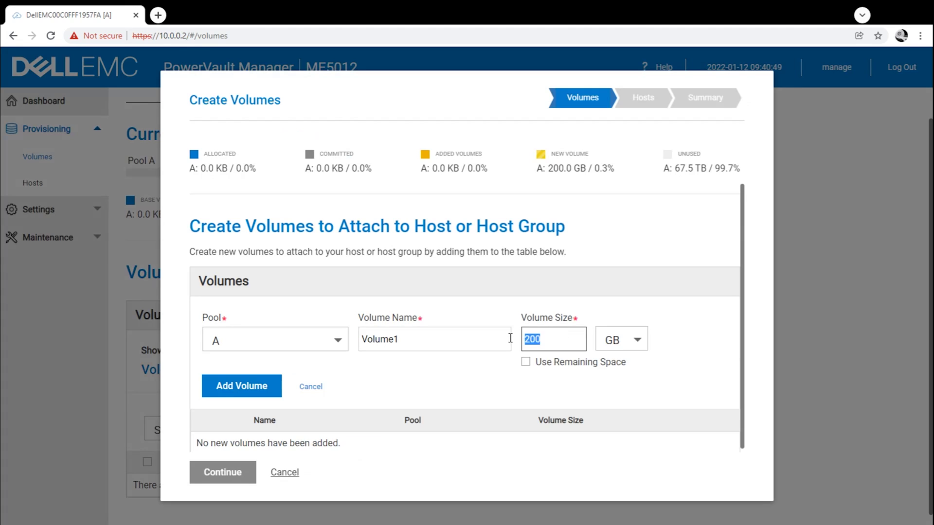
pyautogui.write('2500')
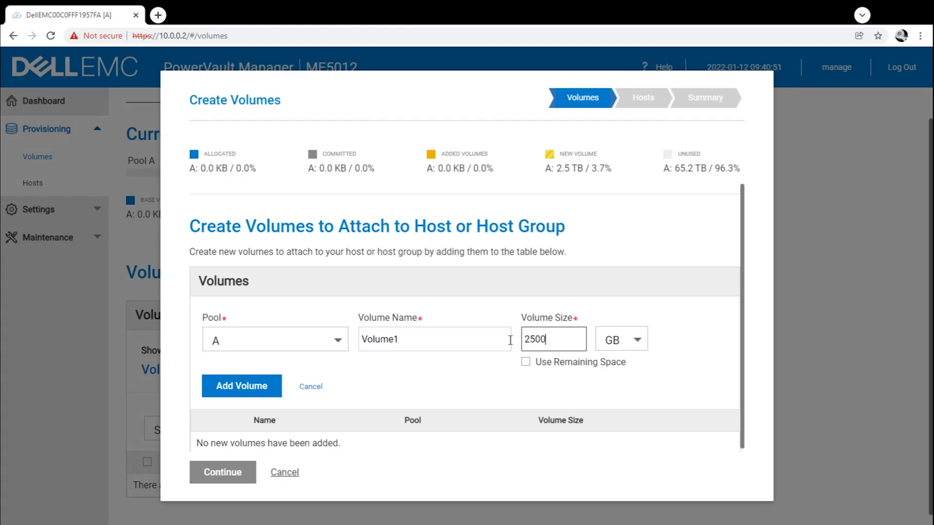
pyautogui.click(256, 388)
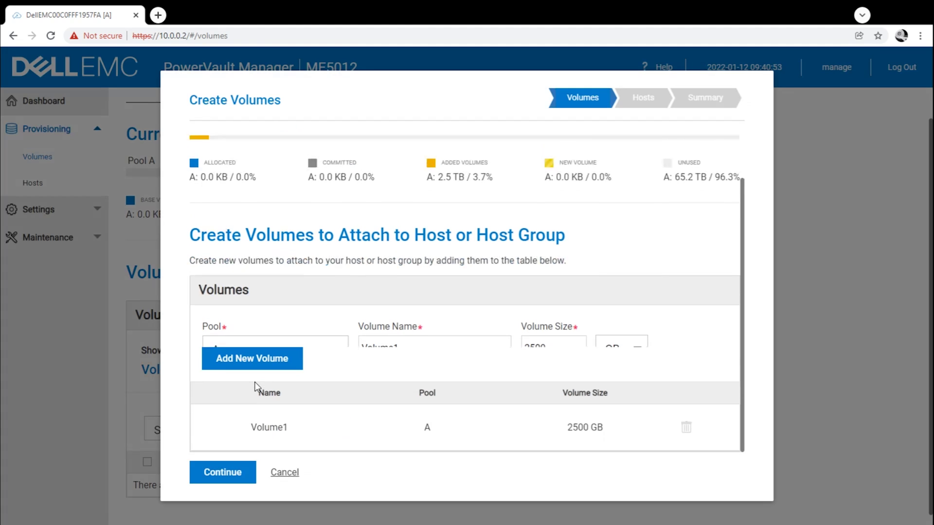
# Attach the new 2500 GB Volume1 to all eight existing hosts r7401–r7408 and create it.
pyautogui.click(238, 477)
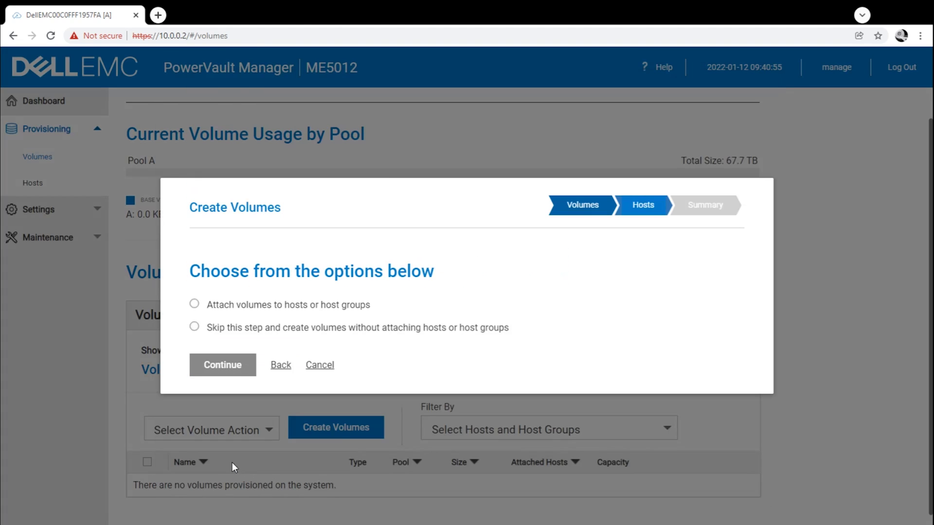
pyautogui.click(194, 310)
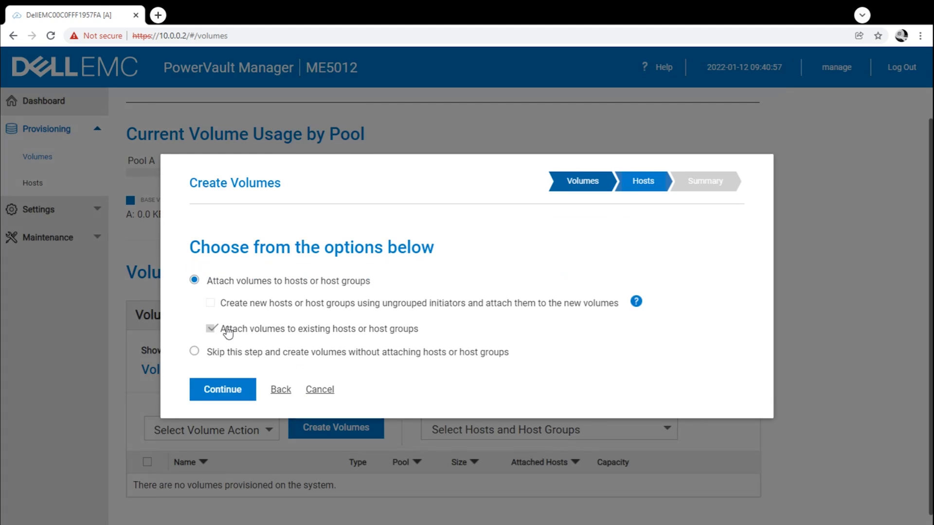
pyautogui.click(249, 389)
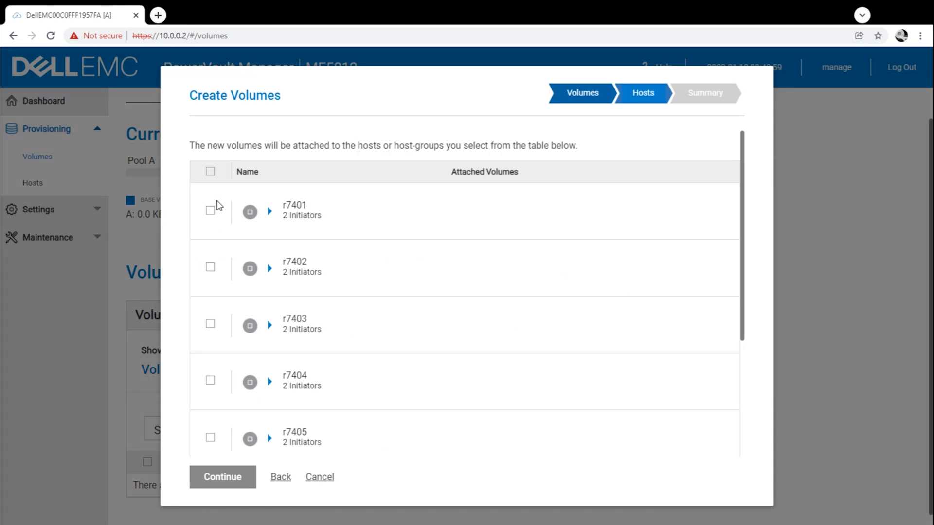
pyautogui.click(212, 173)
pyautogui.scroll(-4, 279, 332)
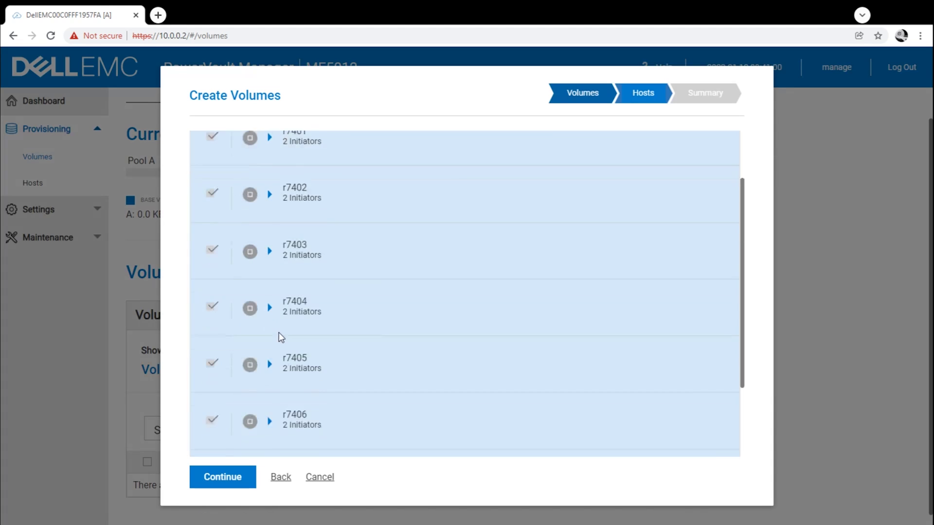
pyautogui.click(238, 477)
pyautogui.click(243, 479)
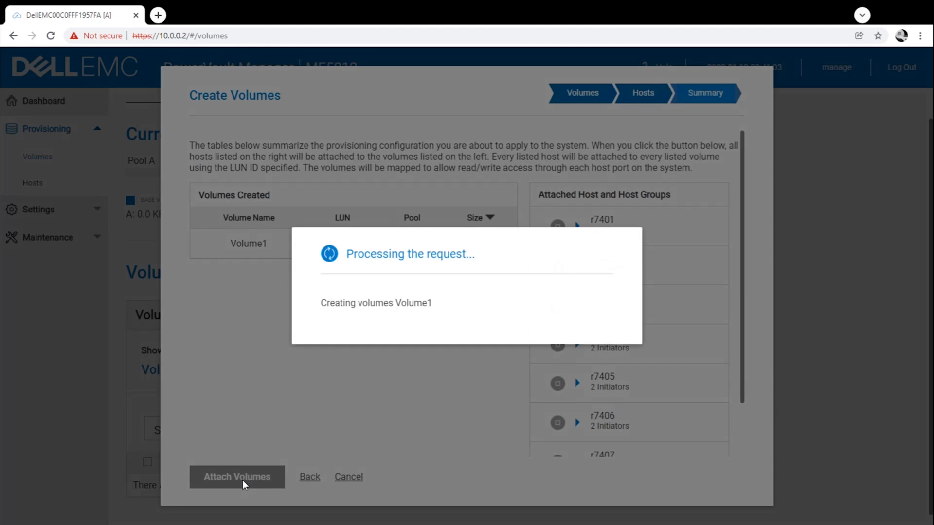